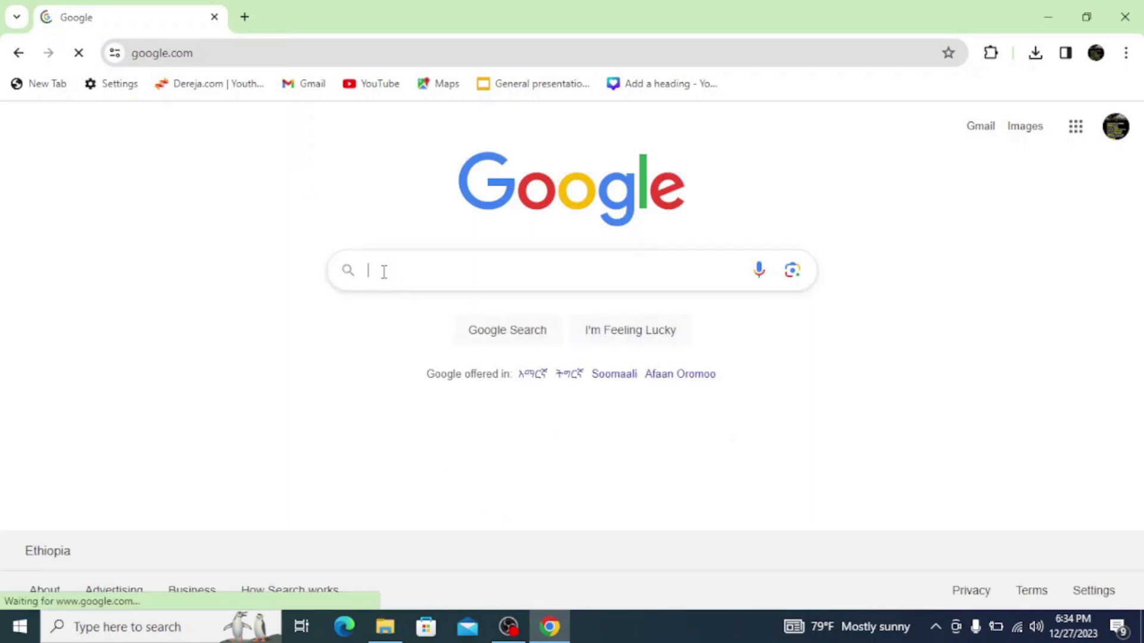
Step: Search Google for mongodb and reach the MongoDB homepage at mongodb.com
type("mongodb")
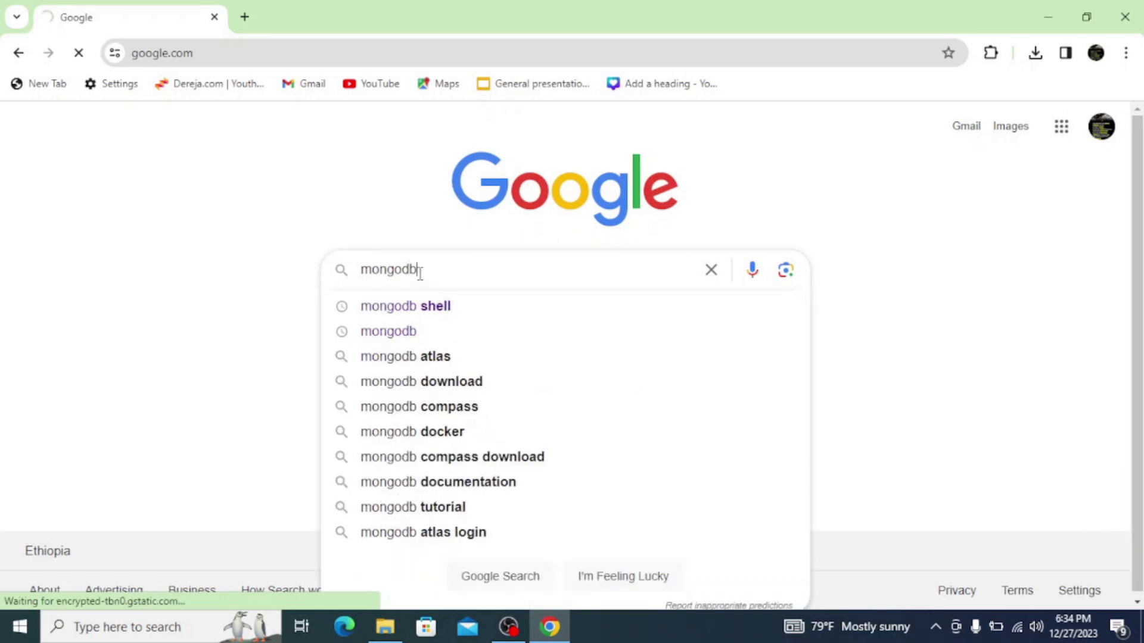
key("Return")
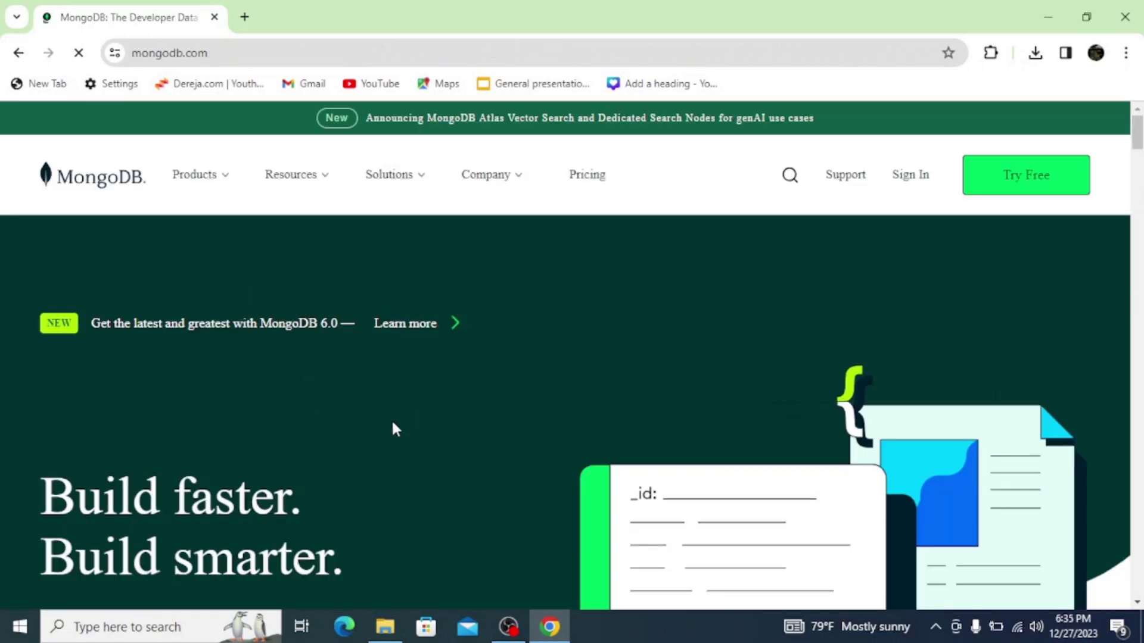
Step: Go from the Products menu to the Community Server download options form
left_click(236, 183)
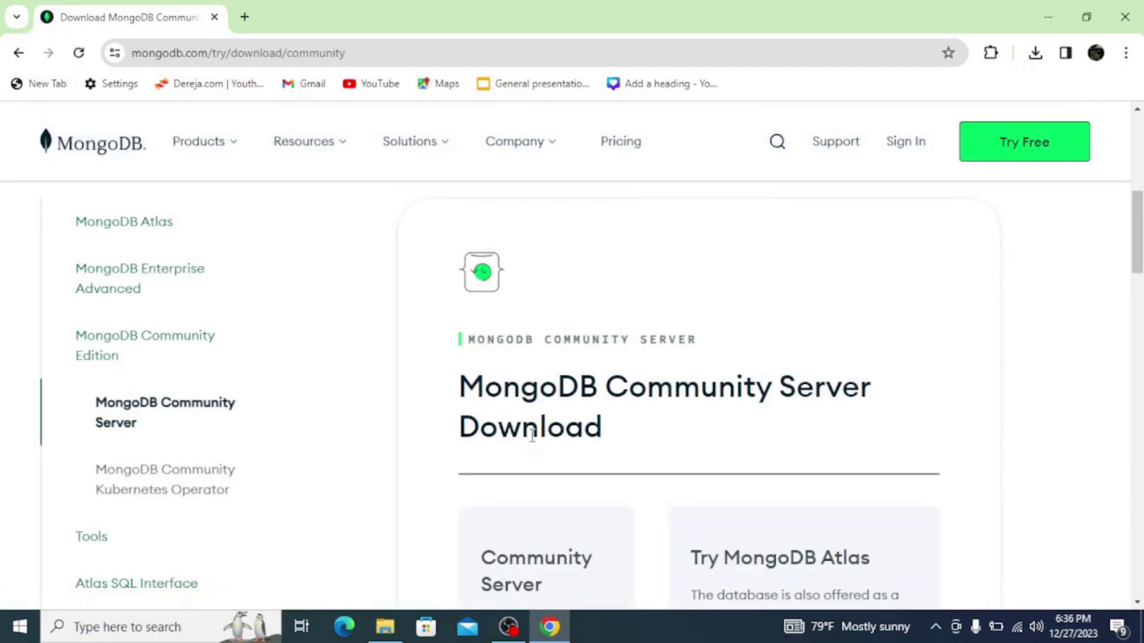
scroll(532, 433, "down", 10)
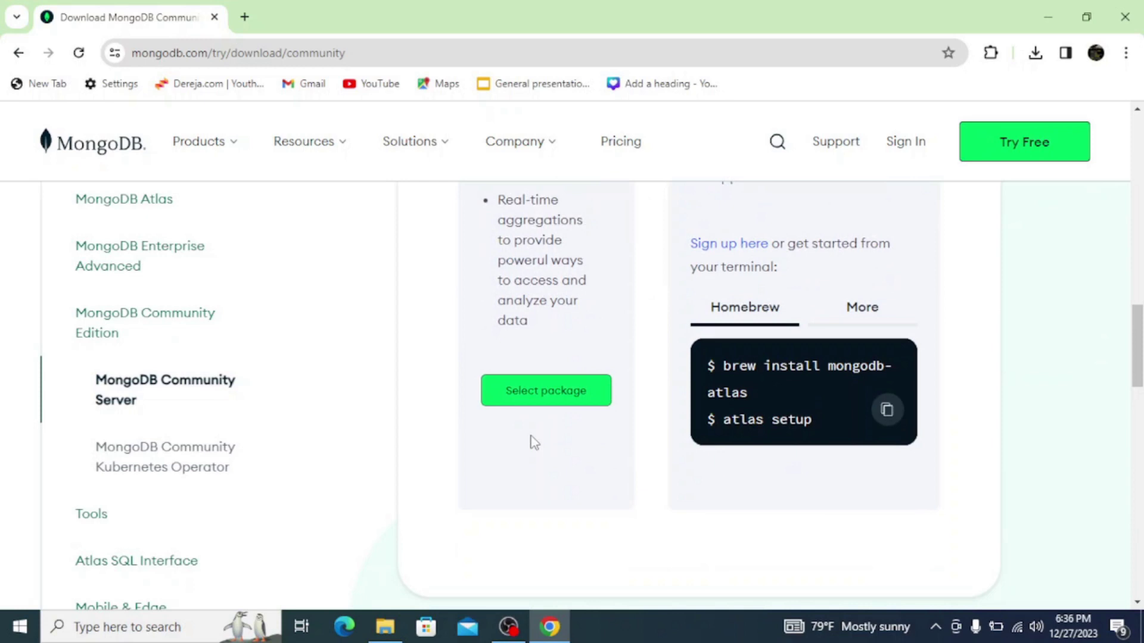
left_click(548, 393)
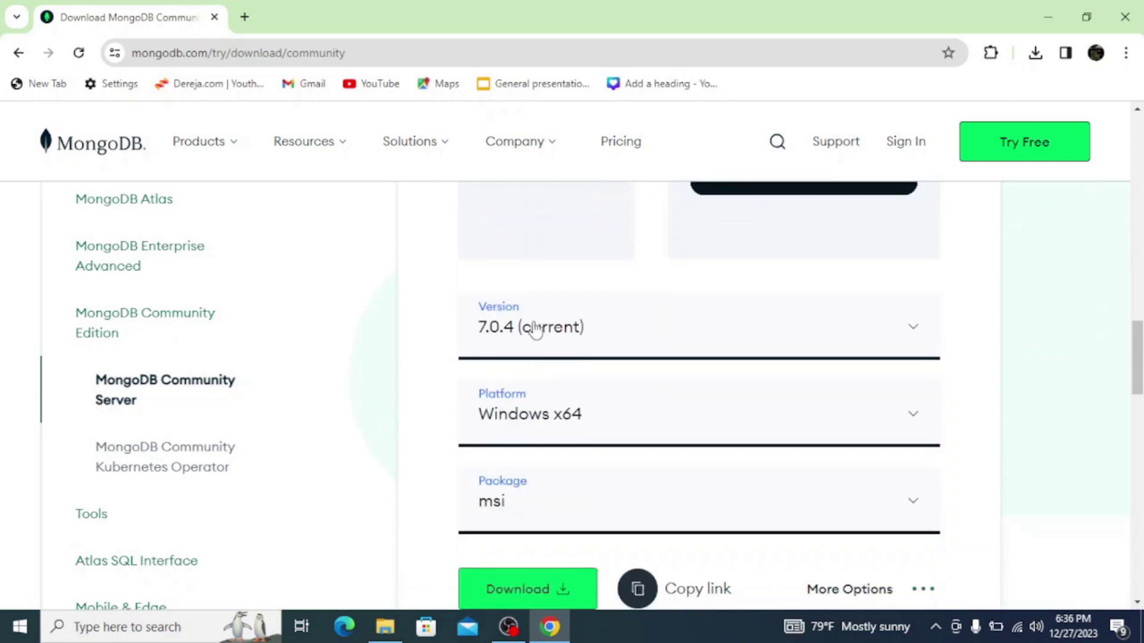
Step: Download Community Server 7.0.4 for Windows x64 as msi and check the downloads list
left_click(907, 332)
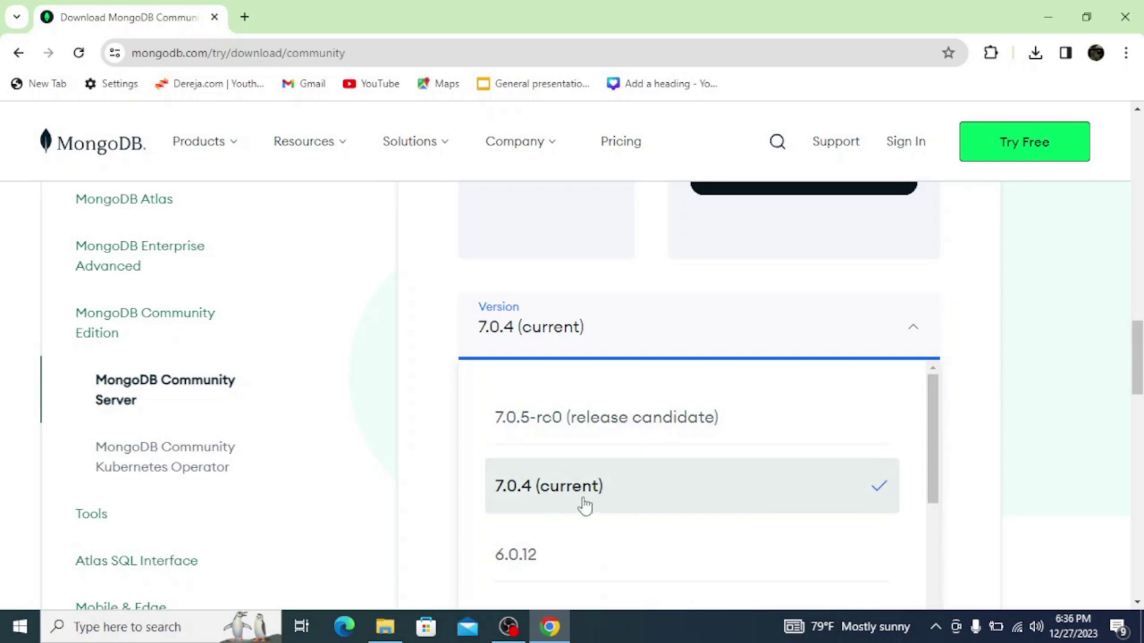
left_click(913, 330)
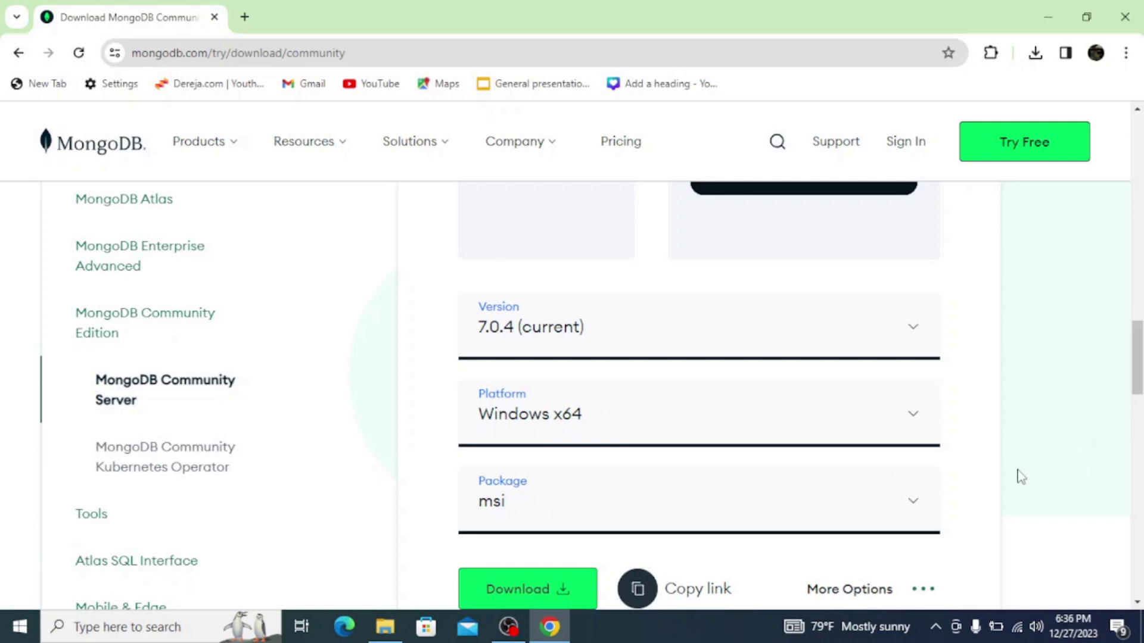
scroll(1021, 476, "down", 2)
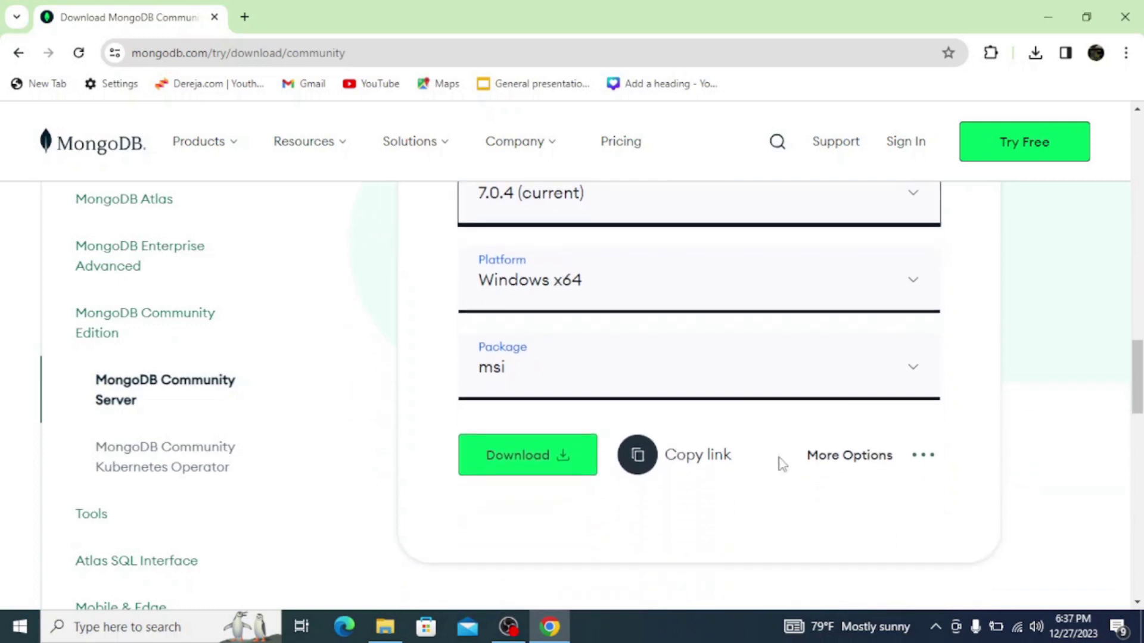
left_click(532, 468)
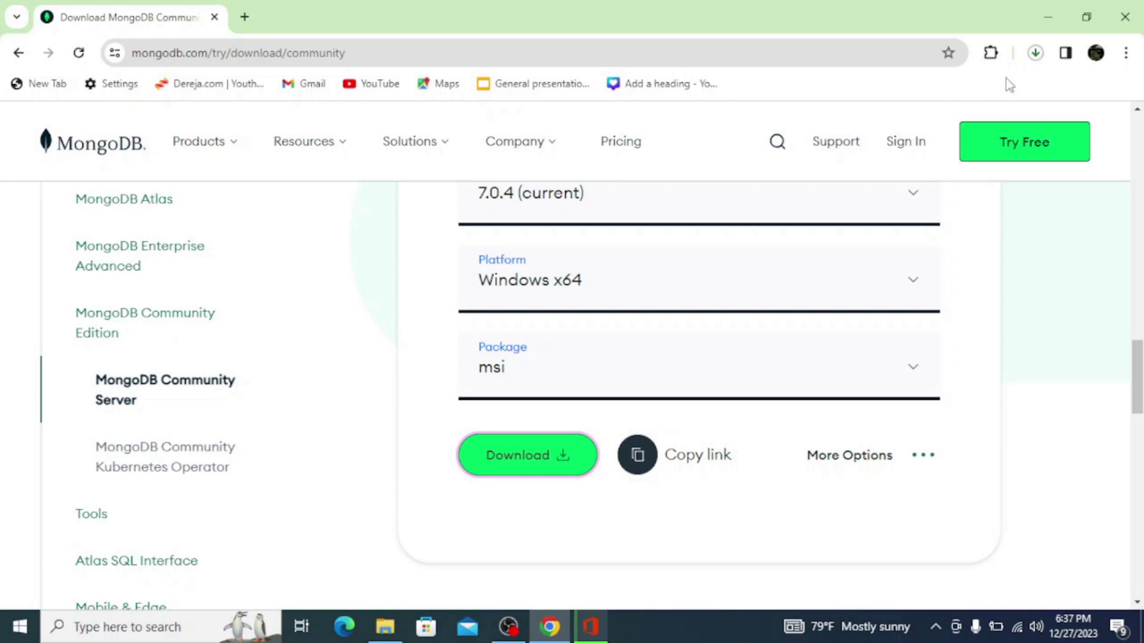
left_click(1036, 54)
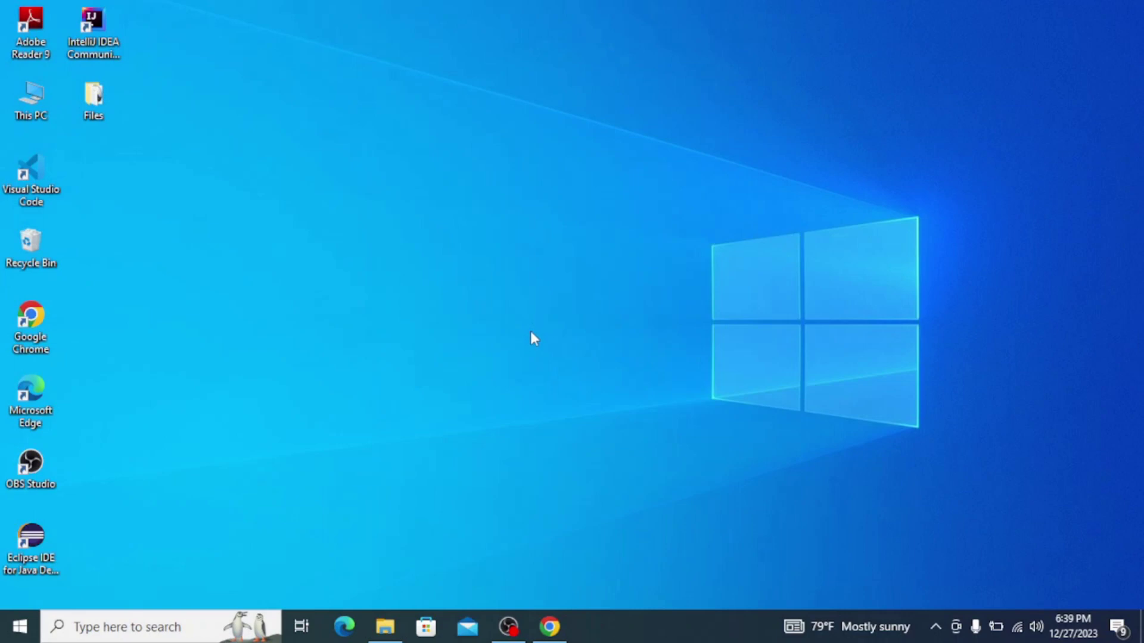
Step: Launch the MongoDB msi from Downloads and pass the installer's welcome page
left_click(385, 630)
double_click(283, 235)
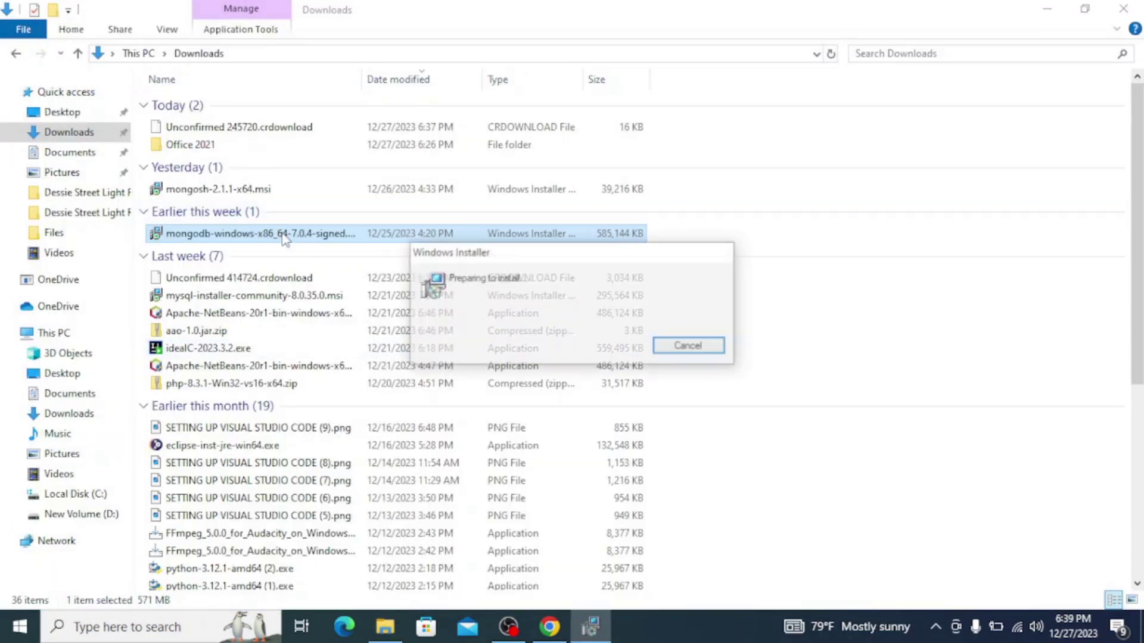
left_click(1048, 9)
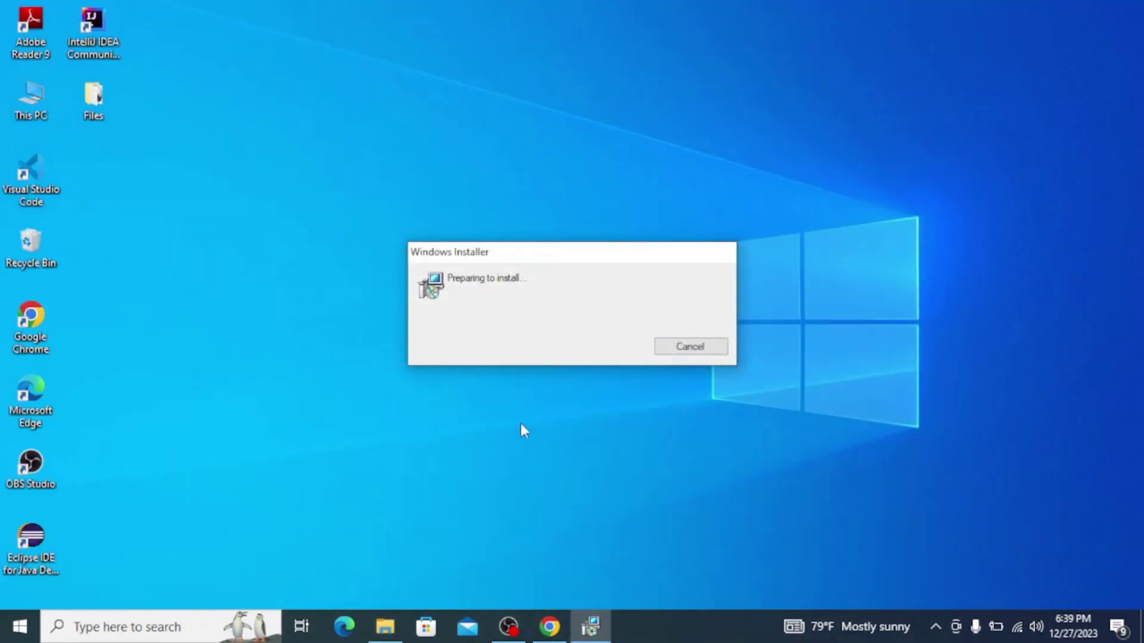
left_click(653, 437)
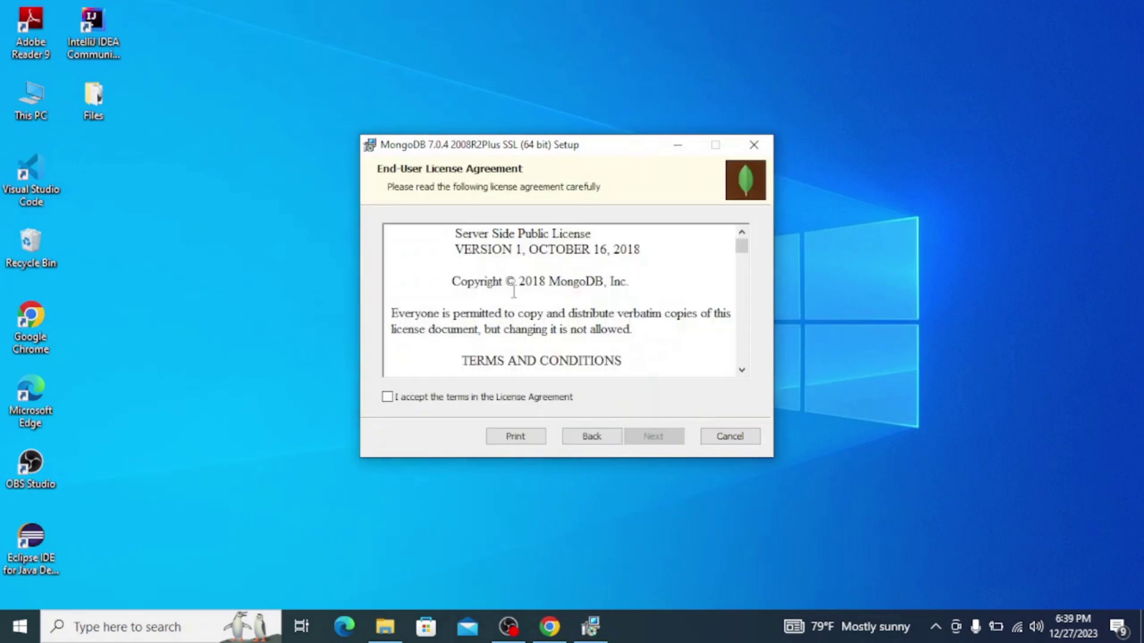
Step: Accept the license, choose Complete setup and keep the default service settings
left_click(386, 400)
left_click(657, 435)
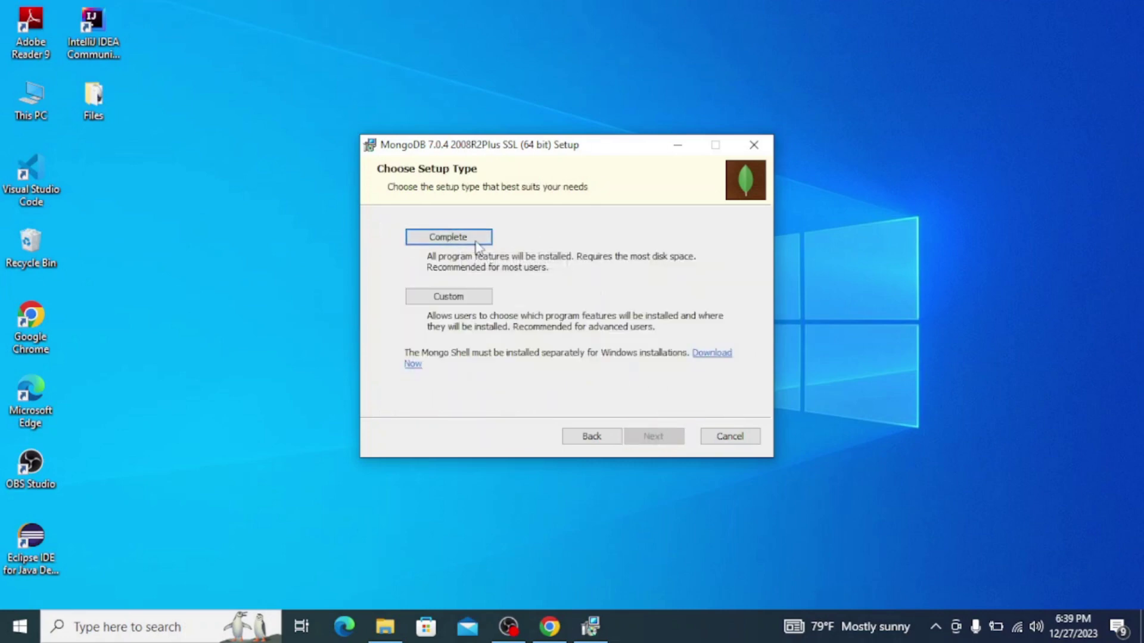
left_click(473, 238)
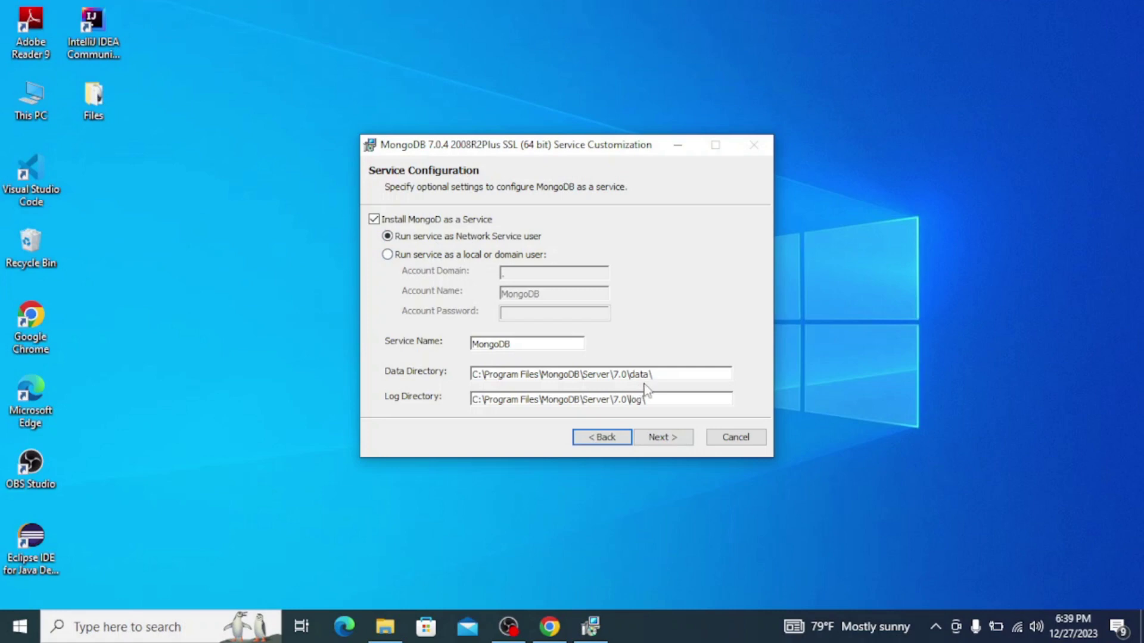
left_click(669, 438)
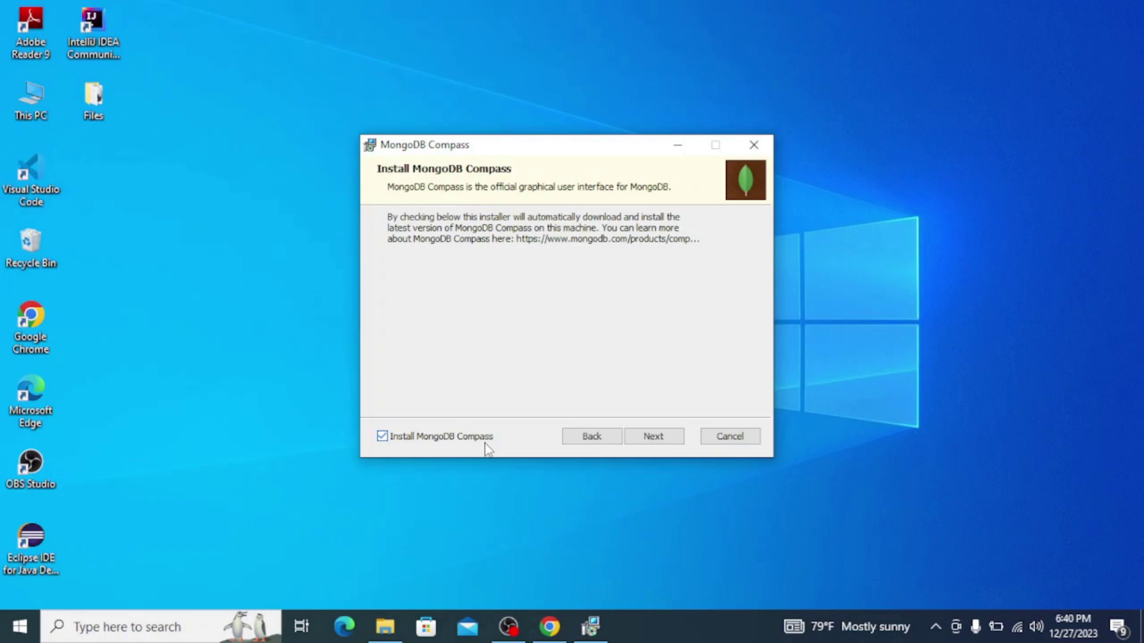
Step: Skip MongoDB Compass, install MongoDB 7.0.4 and finish the wizard
left_click(382, 437)
left_click(656, 439)
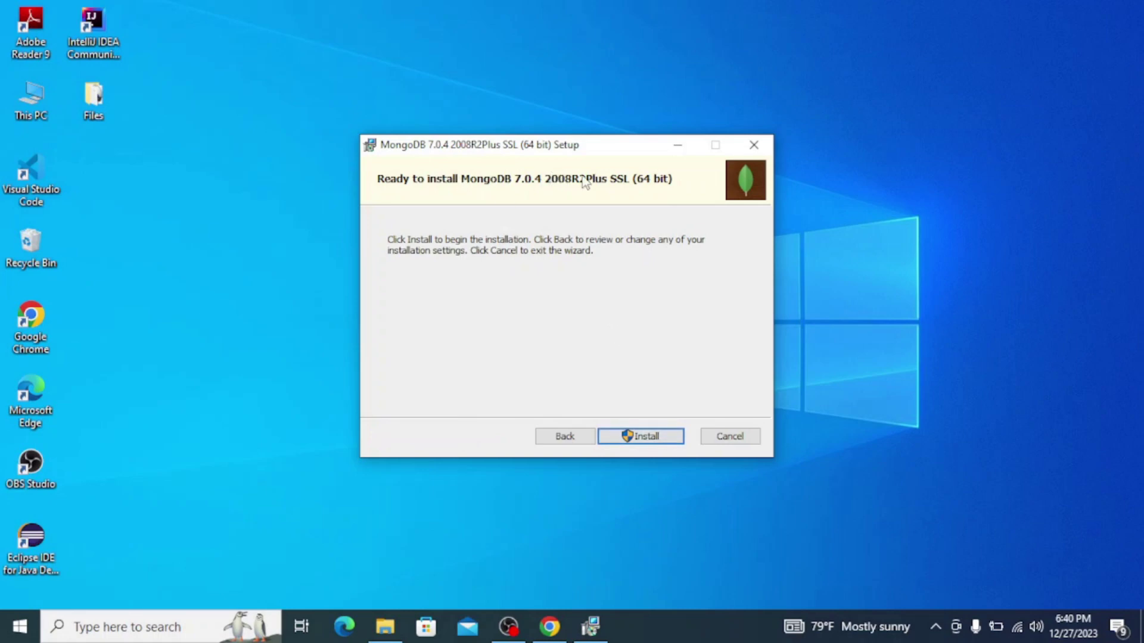
left_click(643, 438)
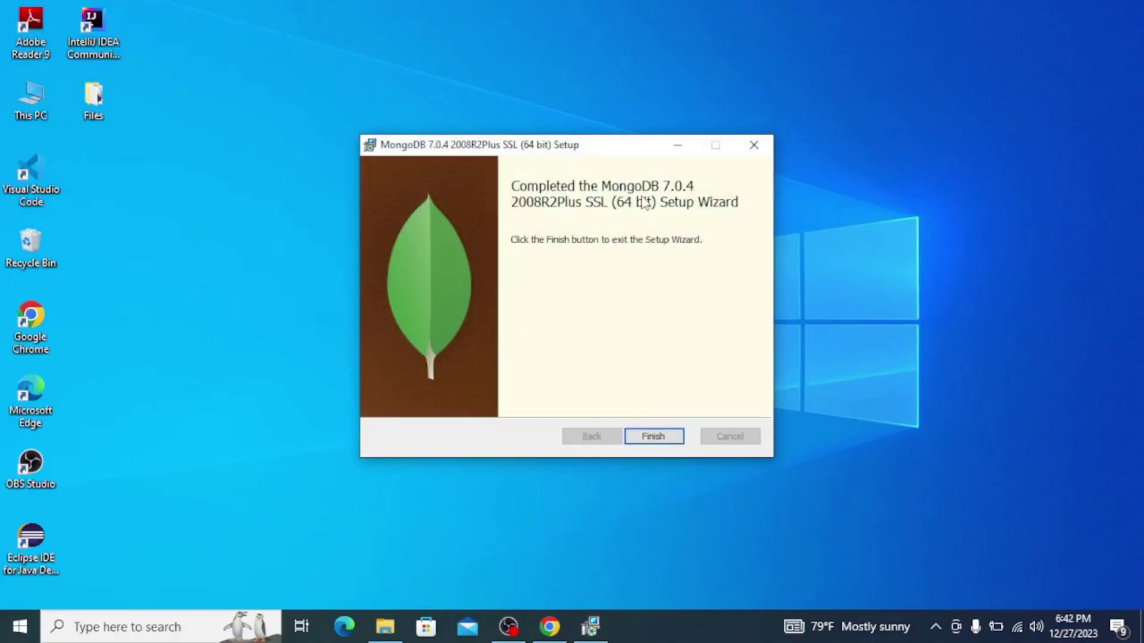
left_click(652, 438)
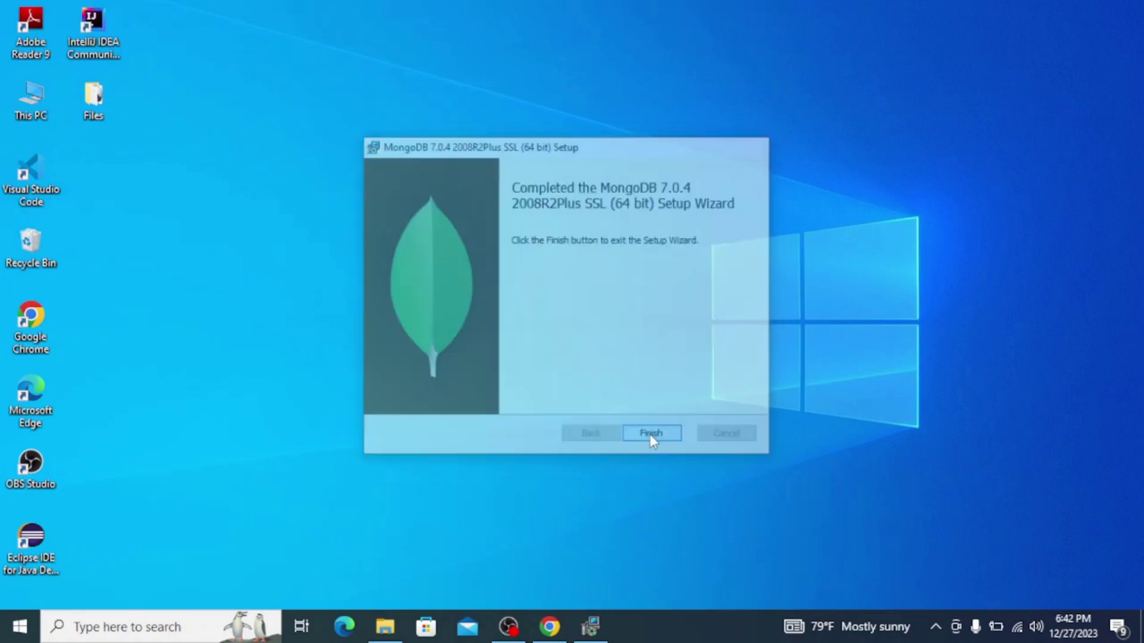
Step: Browse This PC to C:\Program Files\MongoDB\Server\7.0\bin in File Explorer
double_click(31, 99)
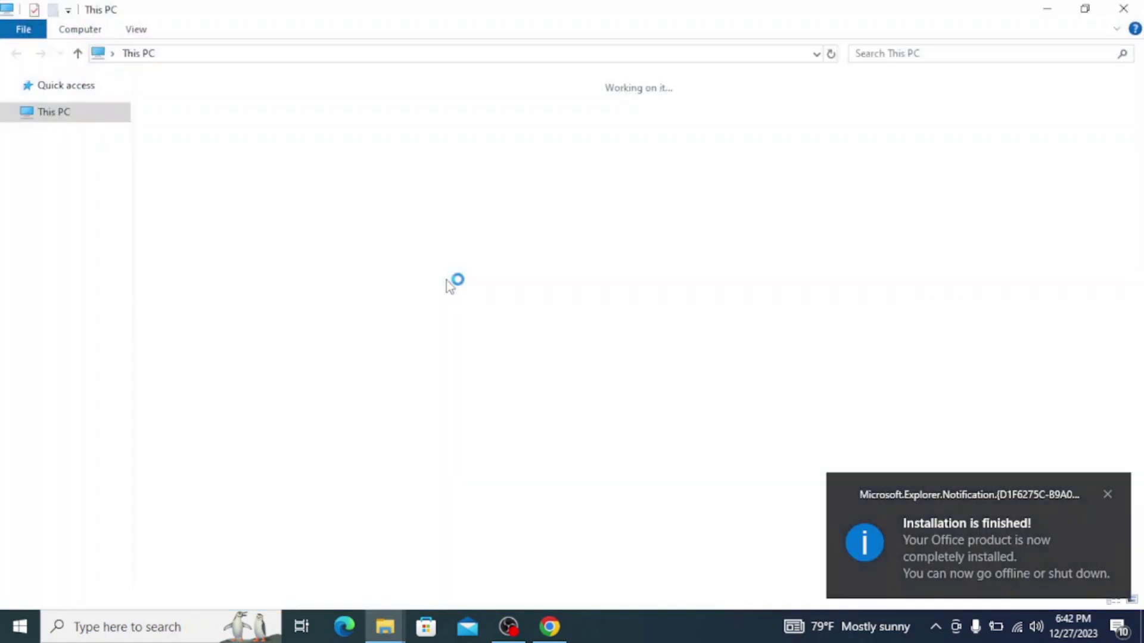
left_click(1106, 494)
double_click(312, 234)
double_click(204, 160)
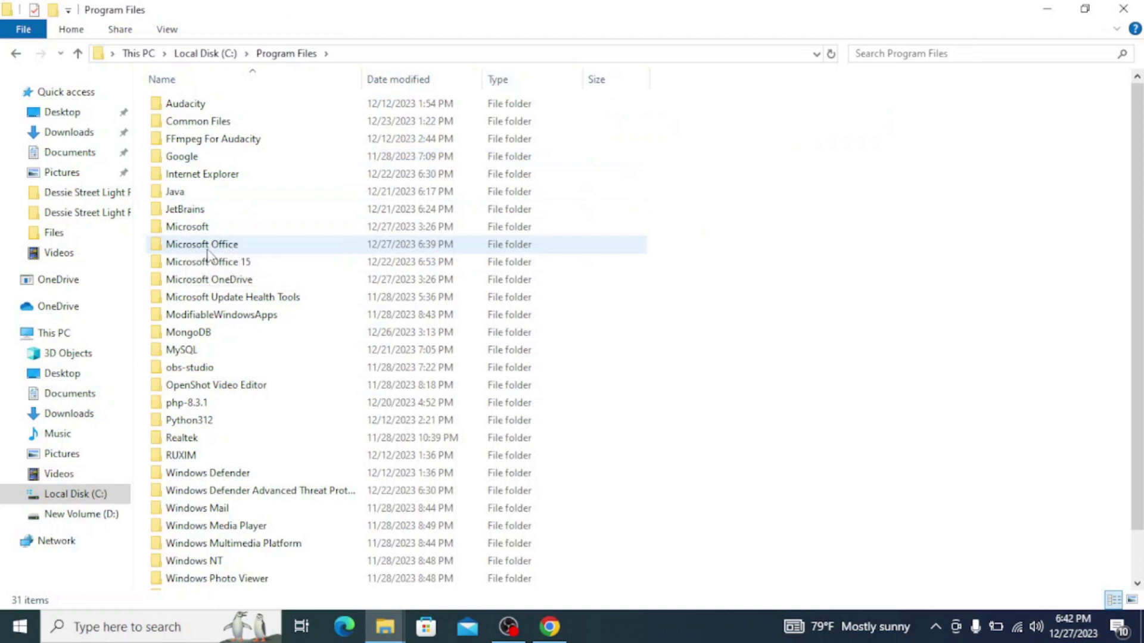
double_click(190, 336)
left_click(185, 105)
double_click(185, 105)
double_click(183, 106)
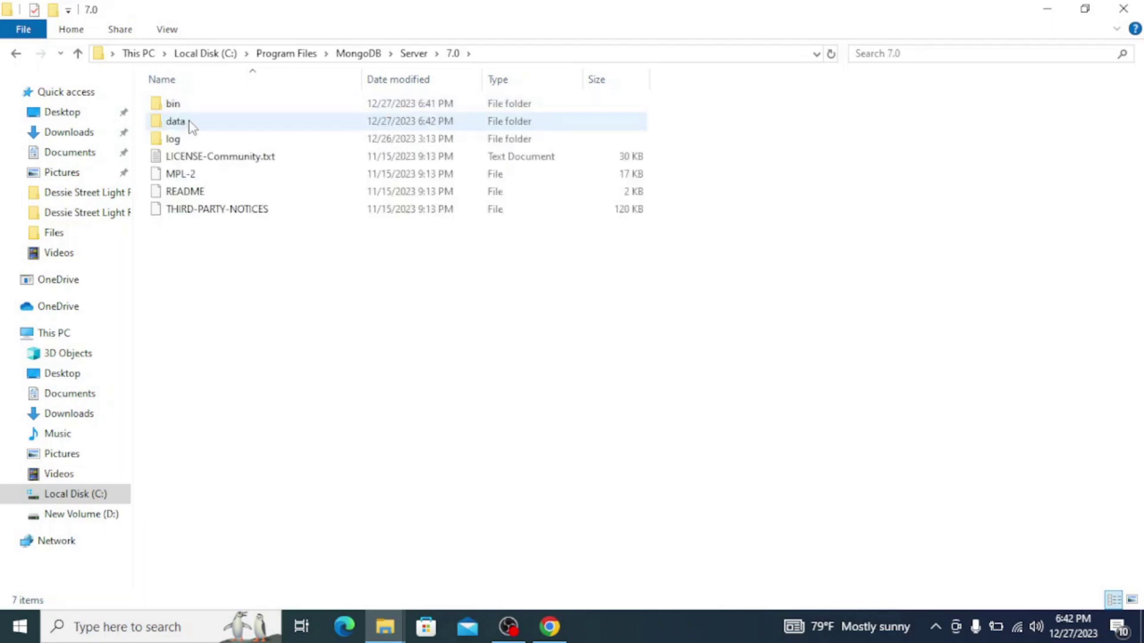
double_click(179, 106)
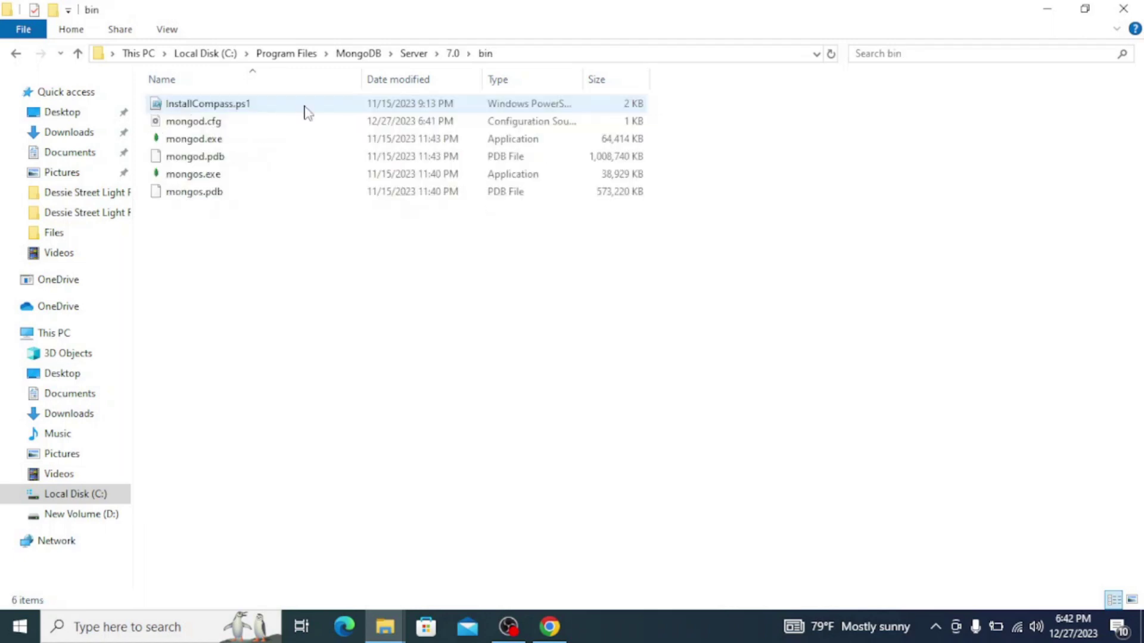
Step: Copy the bin folder's address-bar path and minimize File Explorer
left_click(506, 53)
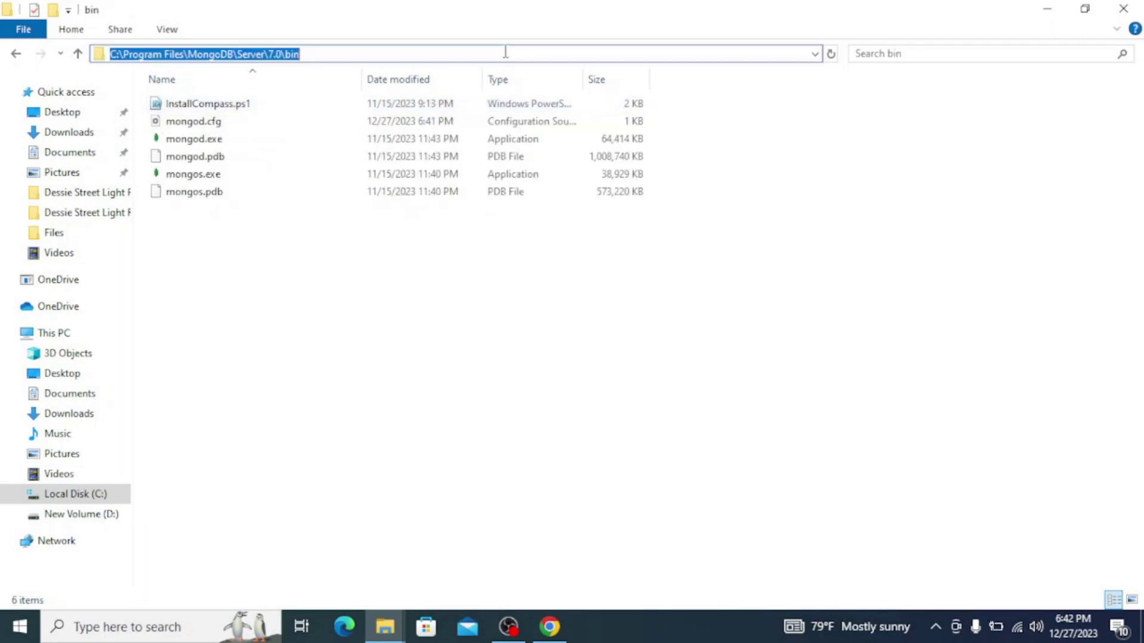
right_click(285, 52)
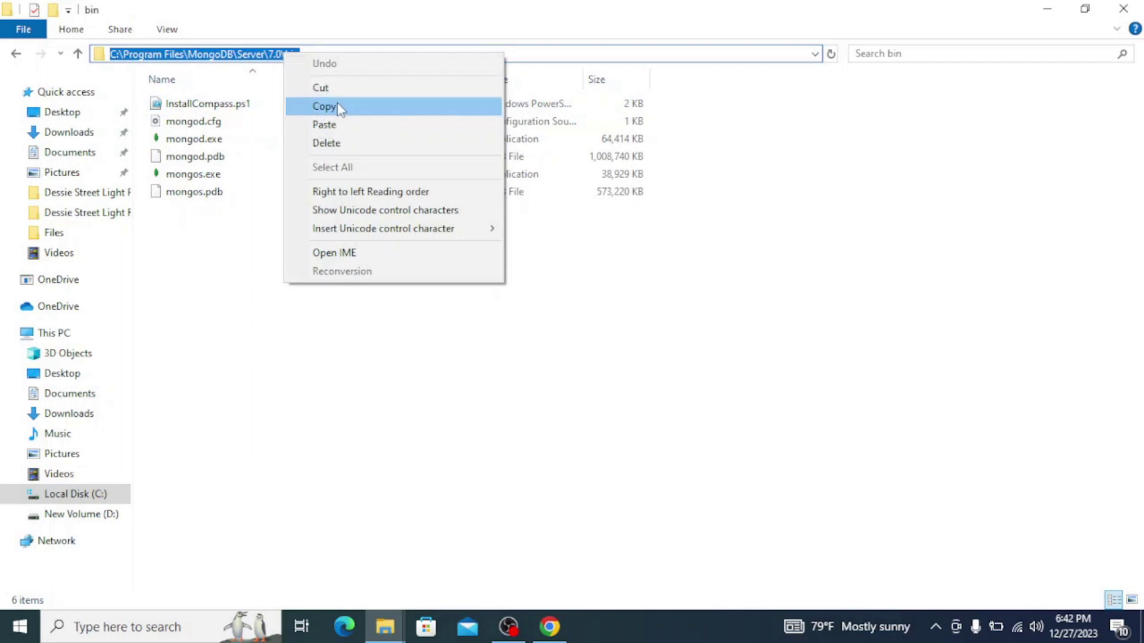
left_click(337, 107)
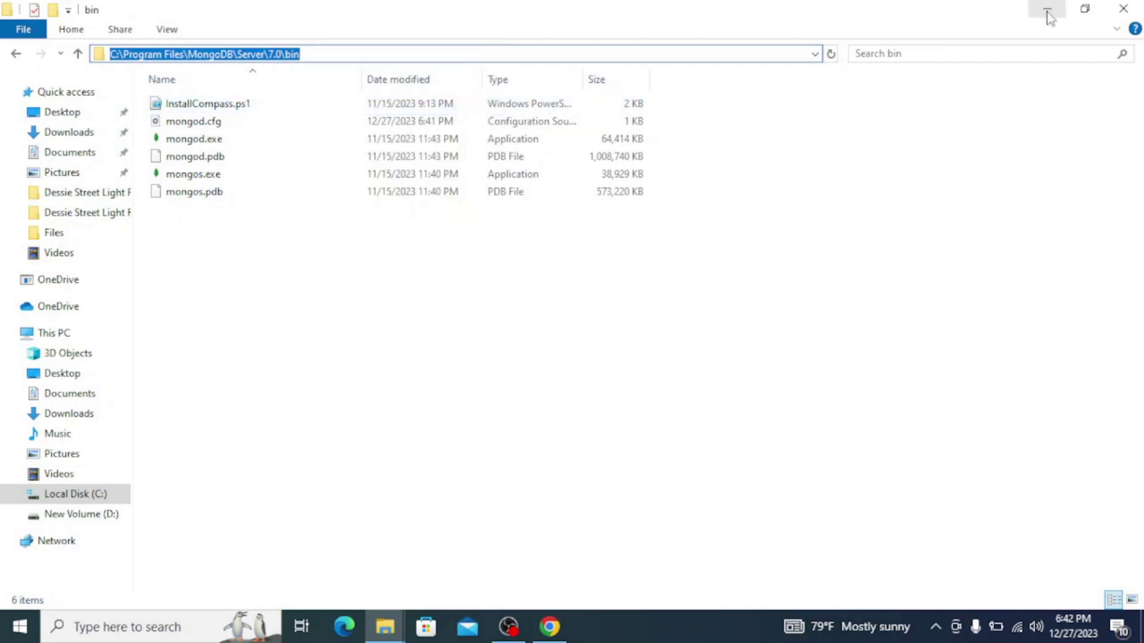
left_click(1048, 13)
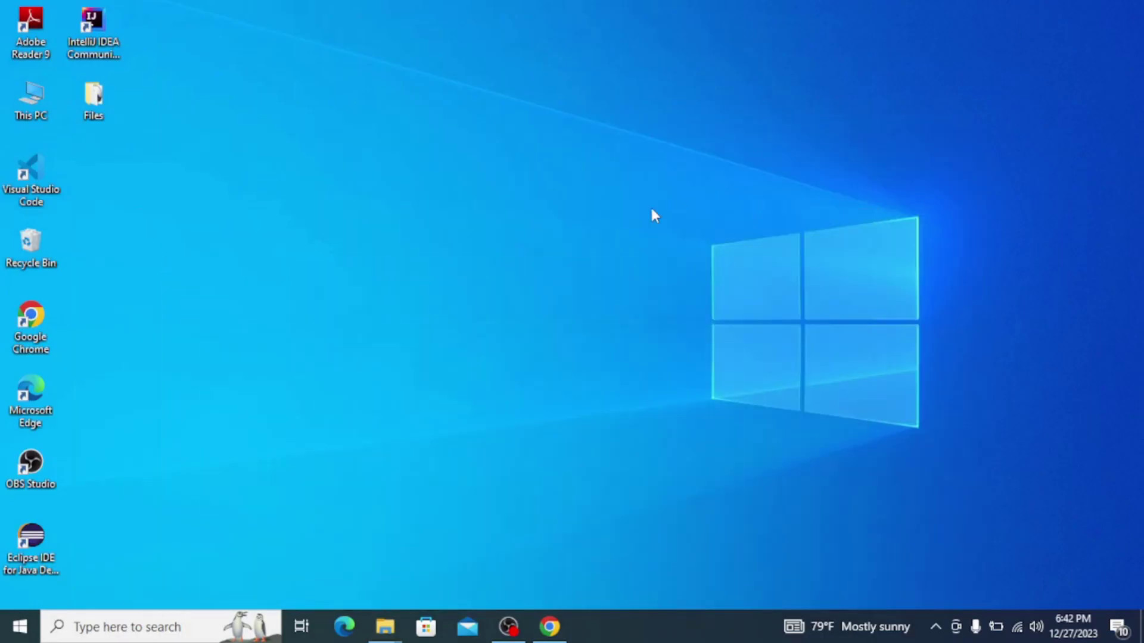
Step: Find the system environment variables settings via 'envir' search and edit the Path variable
left_click(16, 627)
type("e")
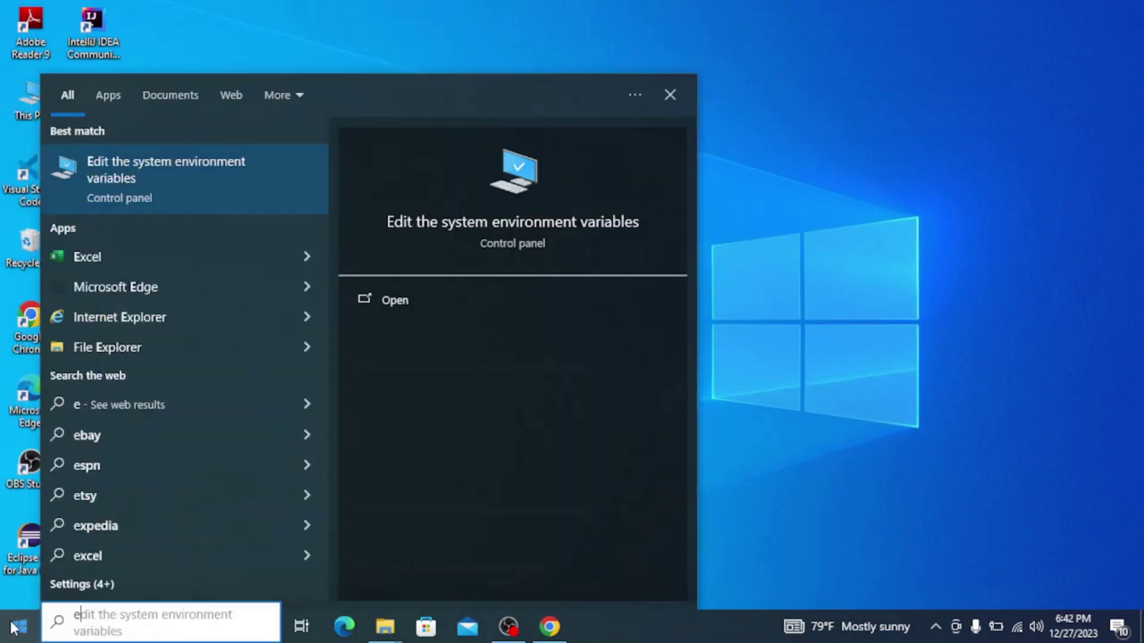
type("nvir")
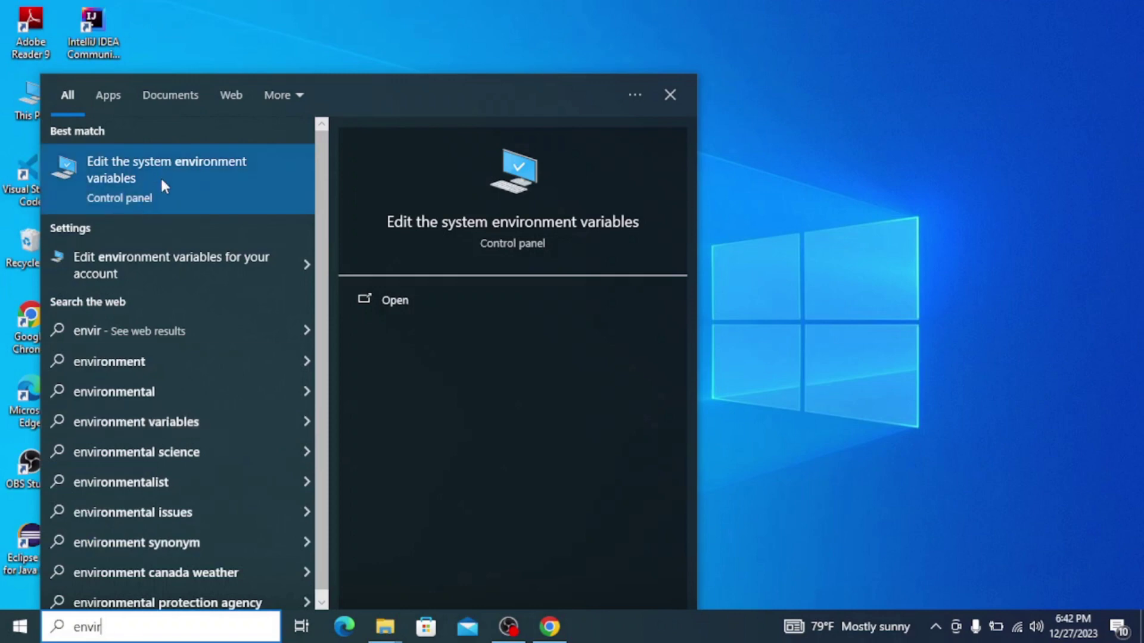
left_click(160, 176)
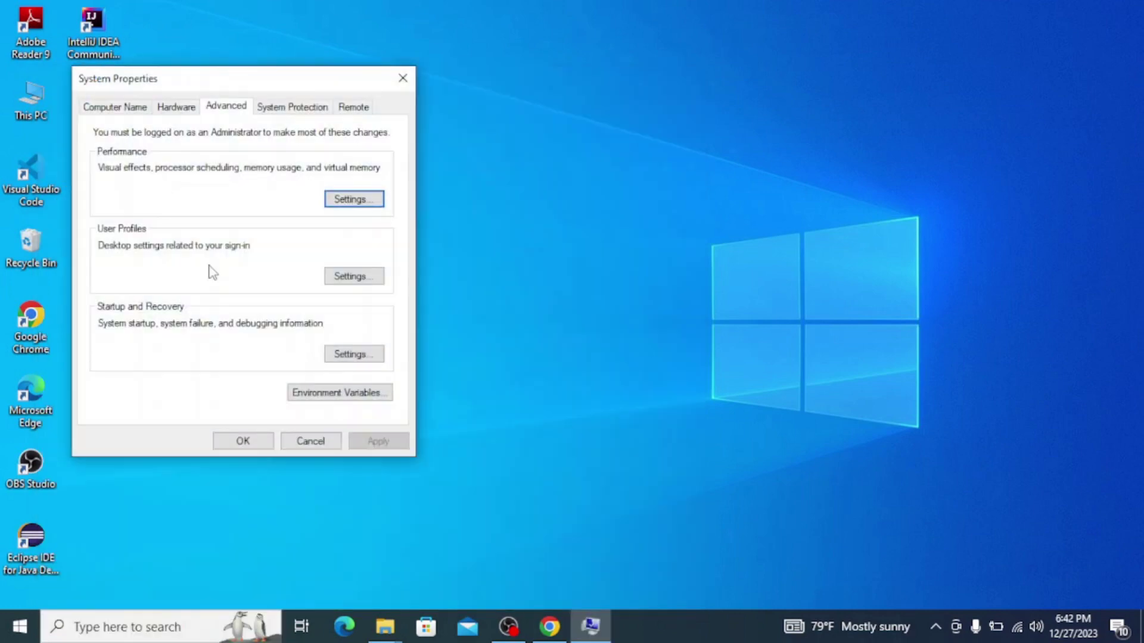
left_click(332, 393)
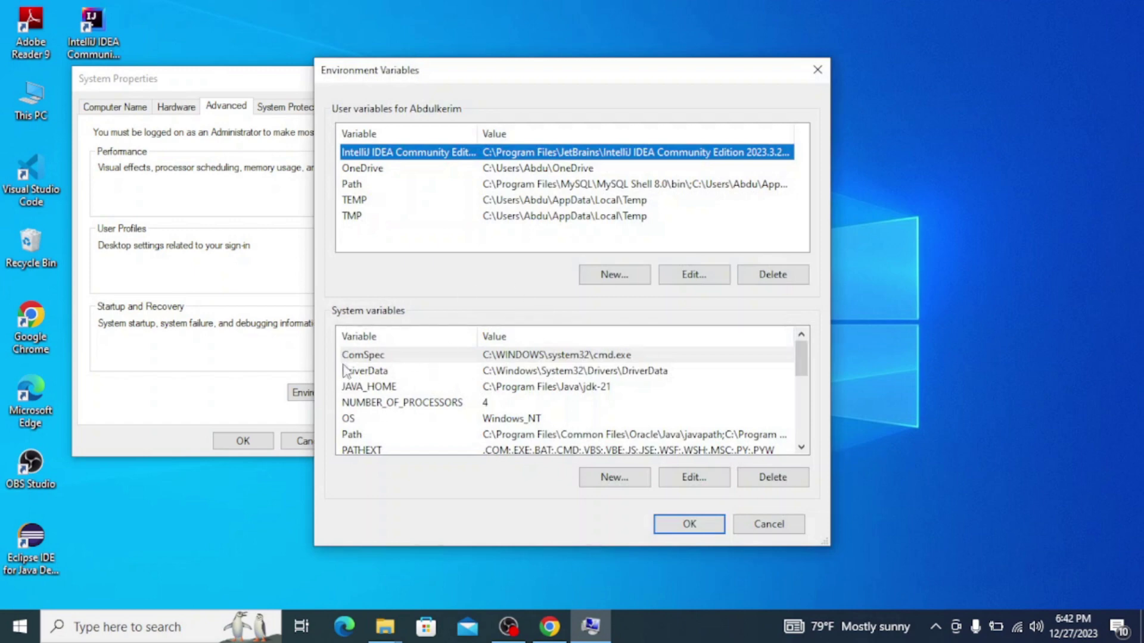
double_click(358, 437)
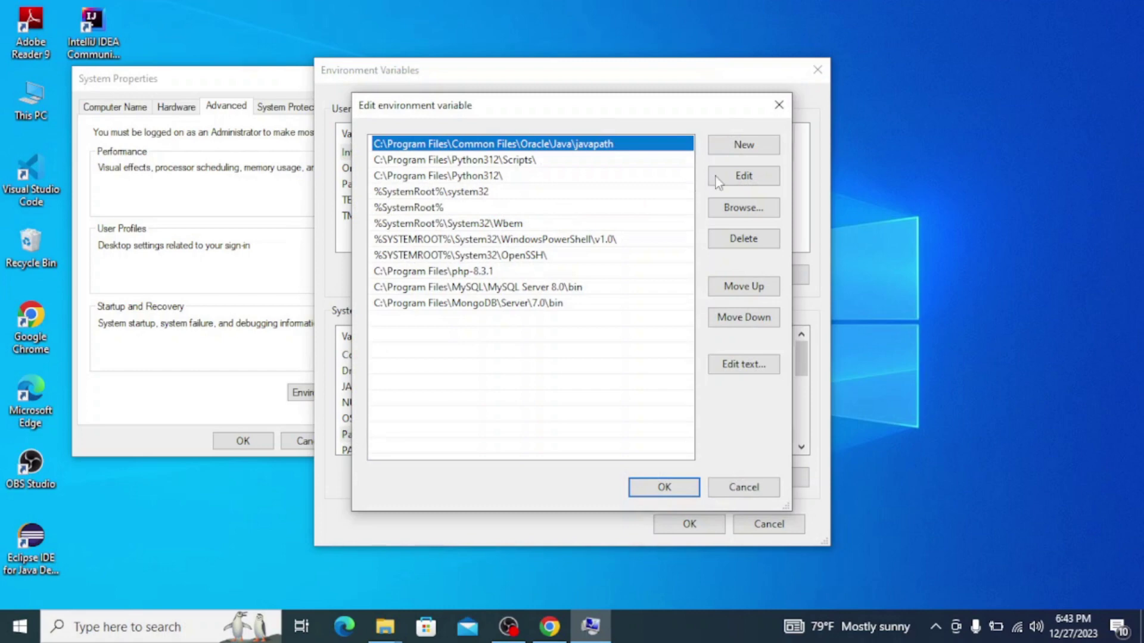
Step: Add the pasted MongoDB bin path as a new Path entry and save all dialogs
left_click(744, 146)
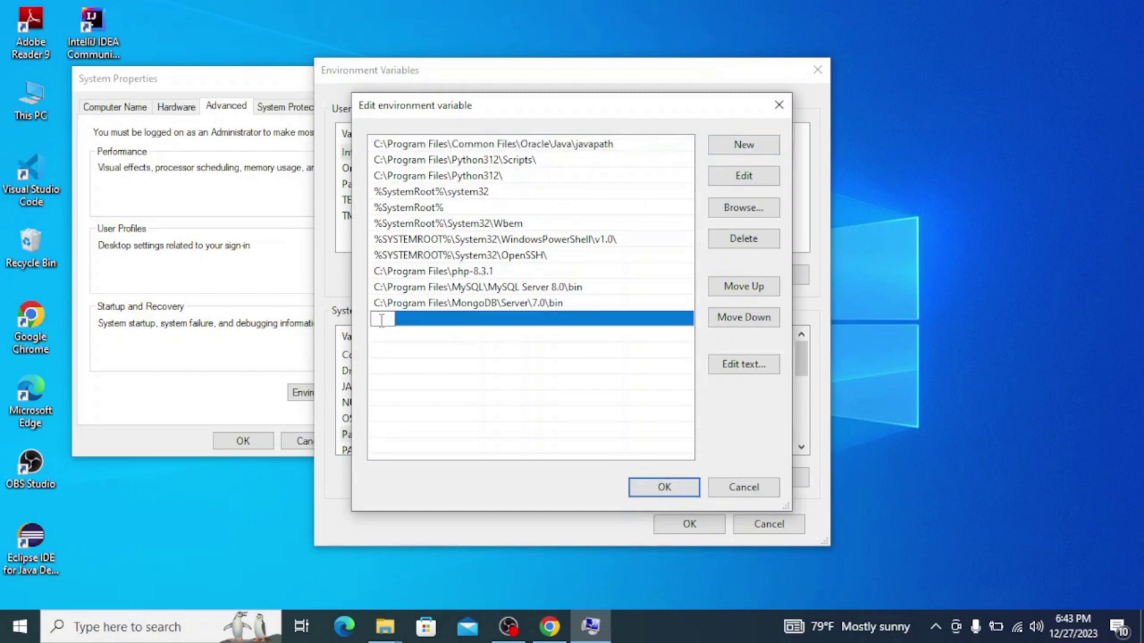
right_click(380, 319)
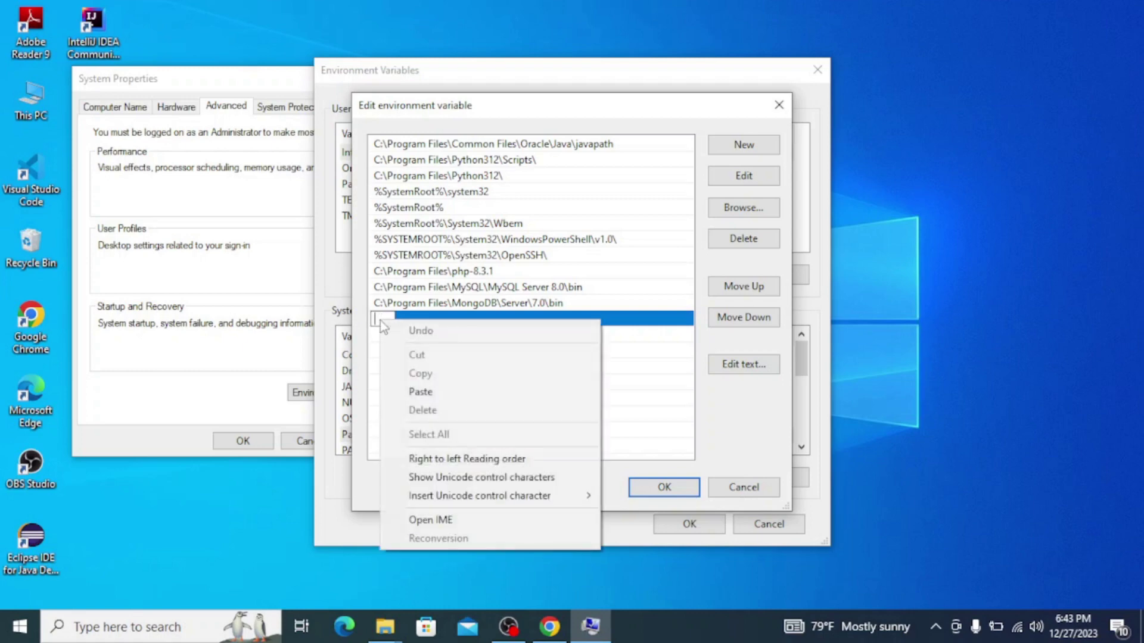
left_click(420, 392)
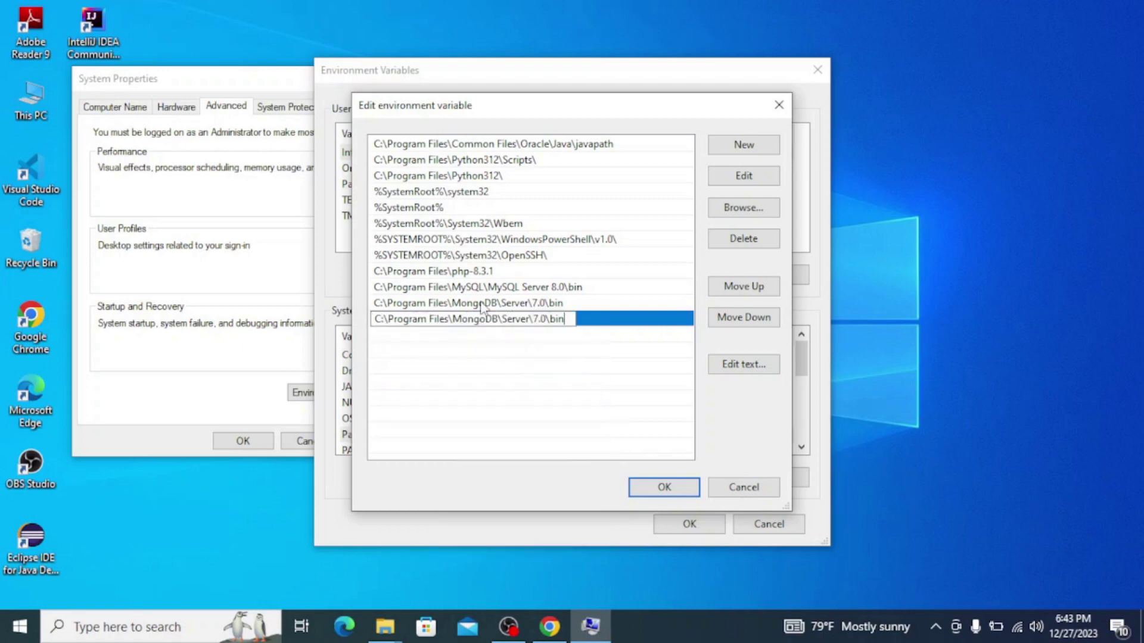
left_click(664, 488)
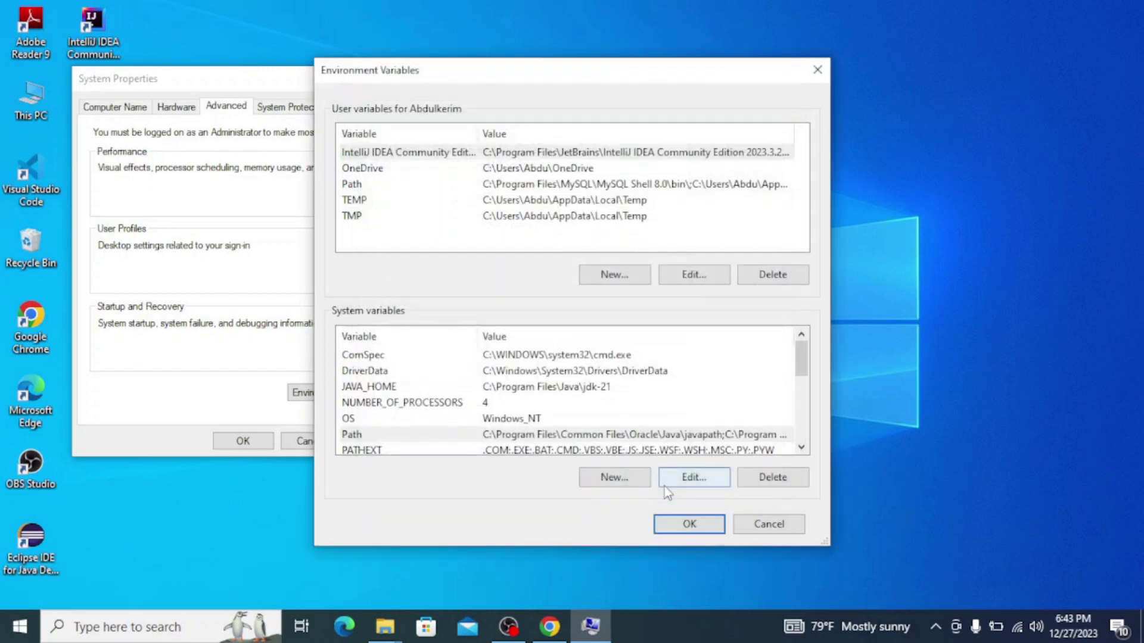
left_click(691, 524)
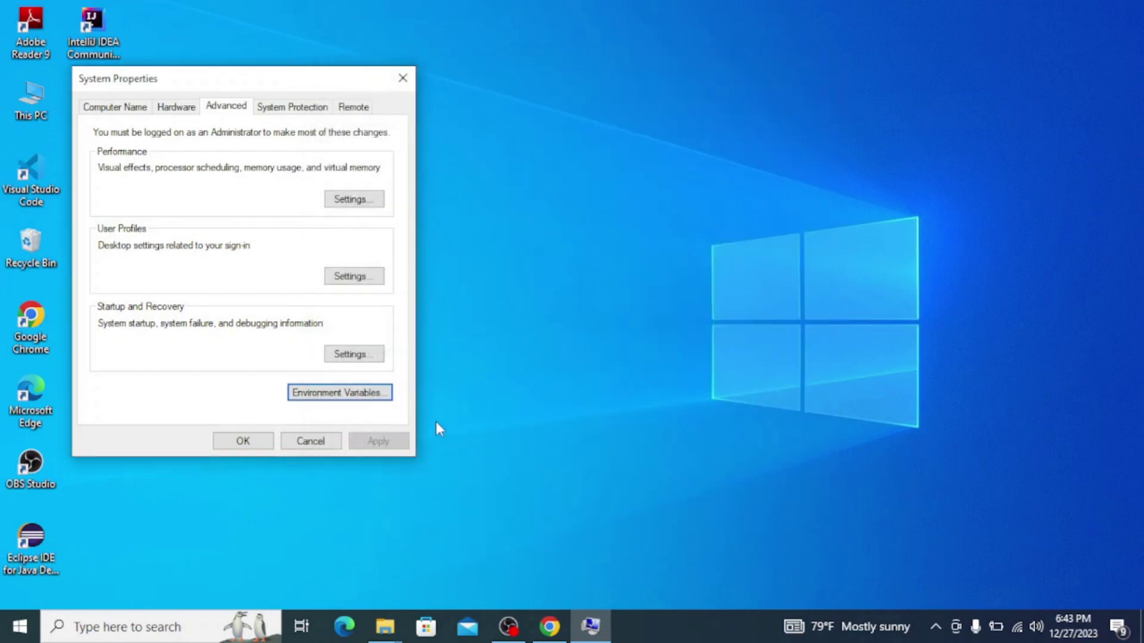
left_click(242, 442)
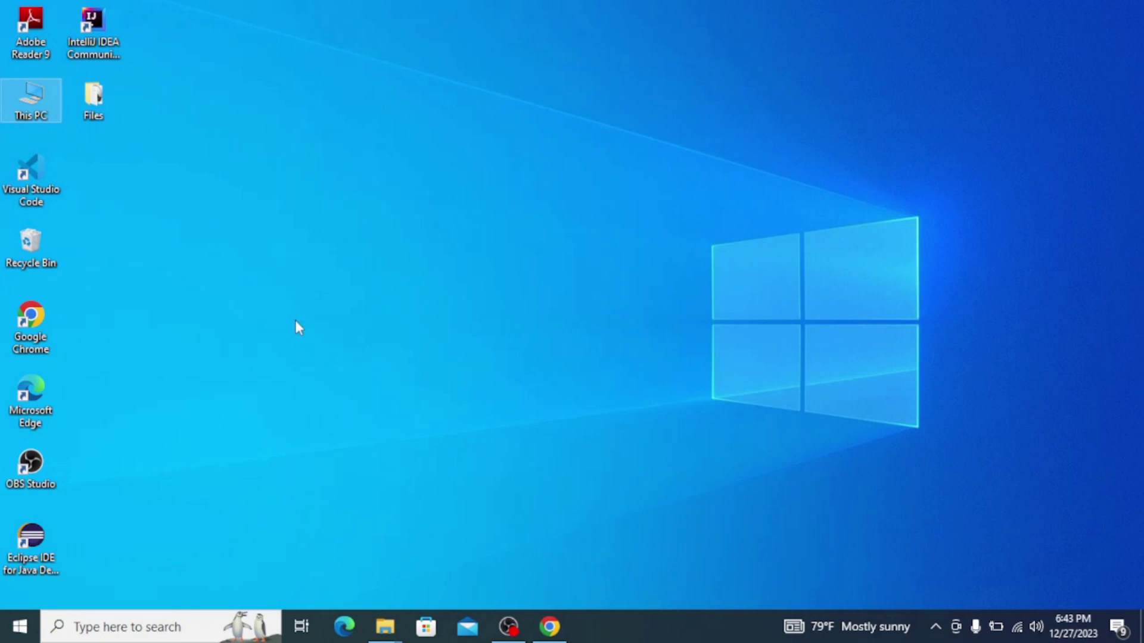
Step: Open Command Prompt from a cmd search and maximize it
left_click(19, 631)
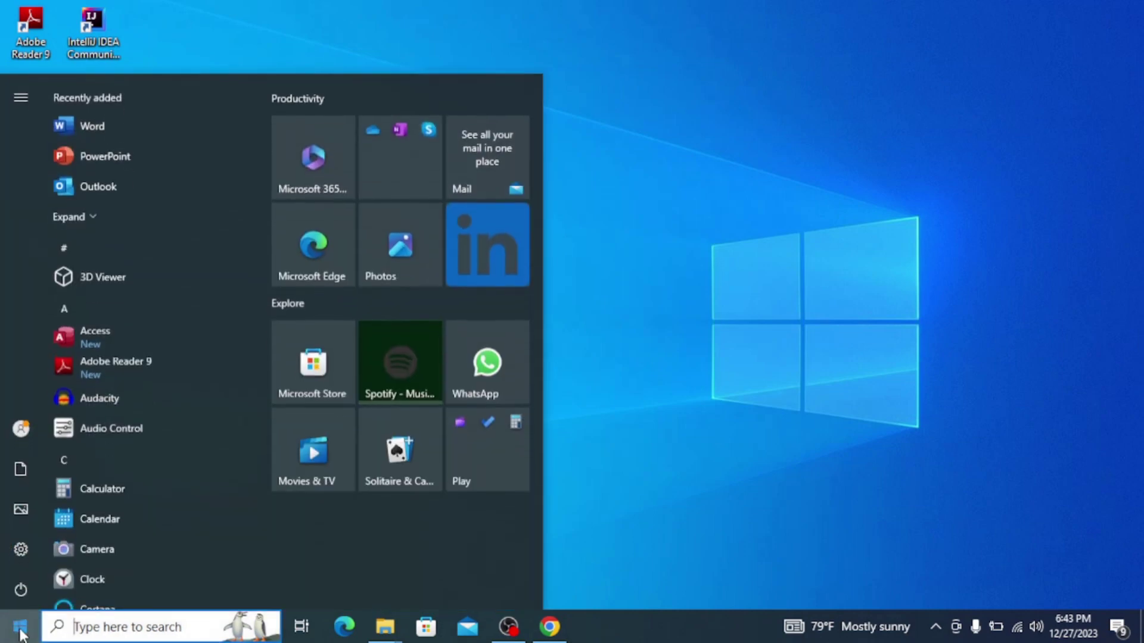
type("cmd")
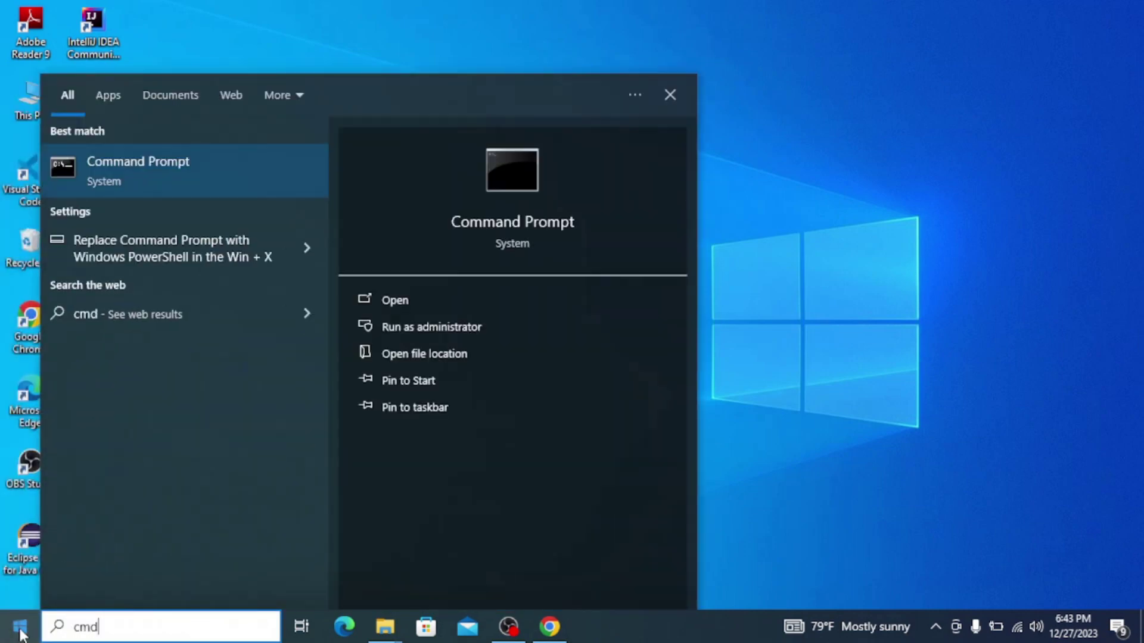
left_click(191, 162)
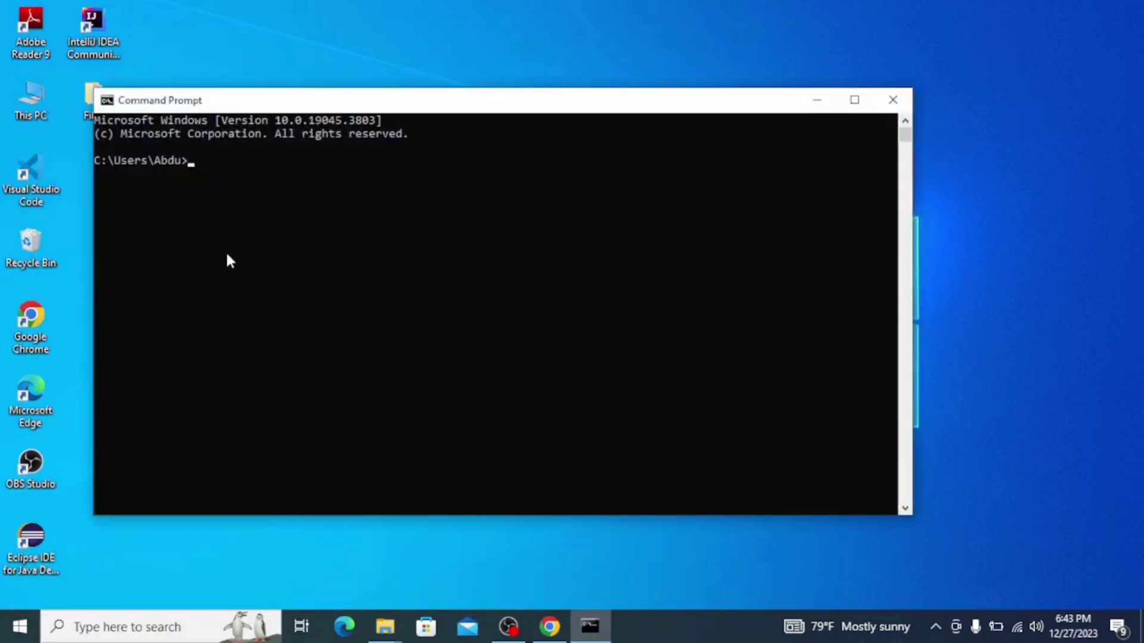
left_click(854, 100)
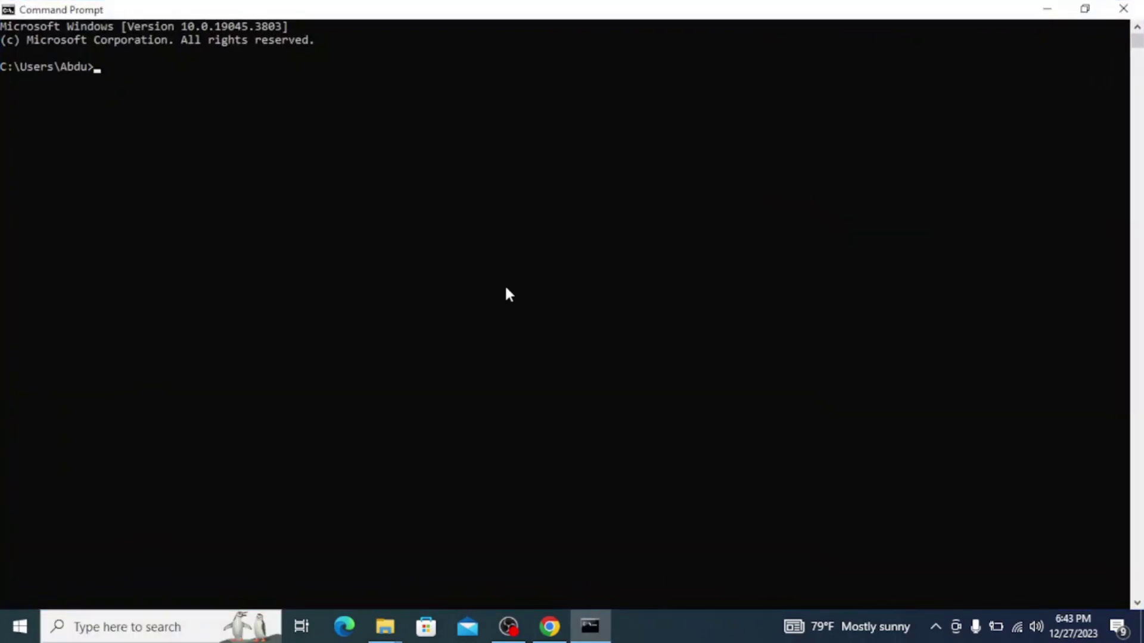
Step: Run mongod --version to confirm db version v7.0.4, then minimize the window
type("mongod --version")
key("Return")
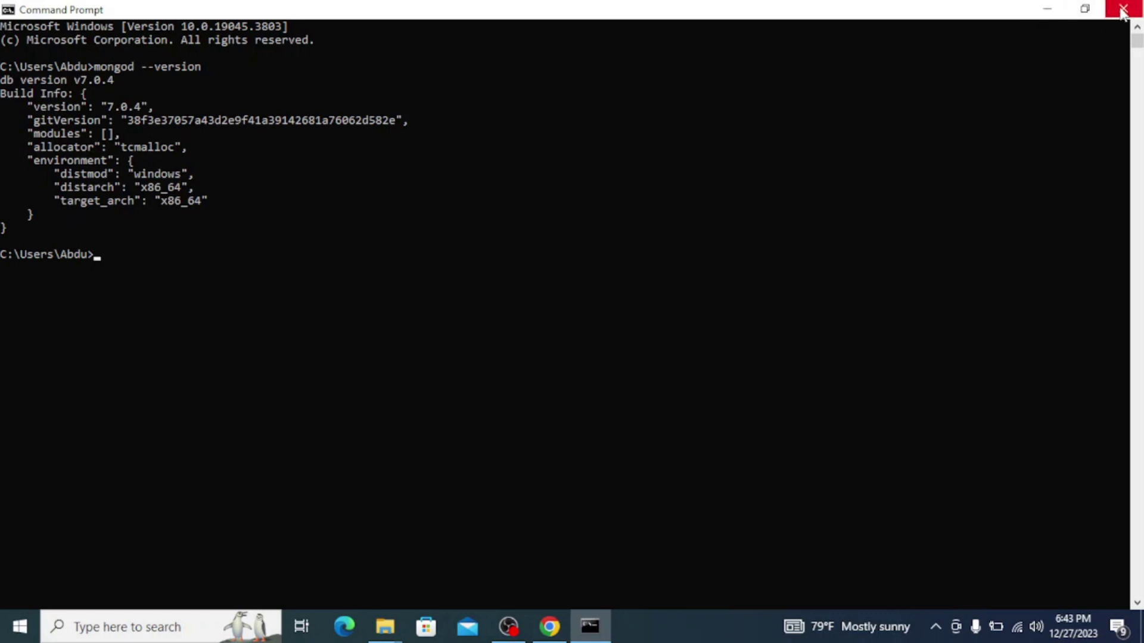
left_click(1047, 8)
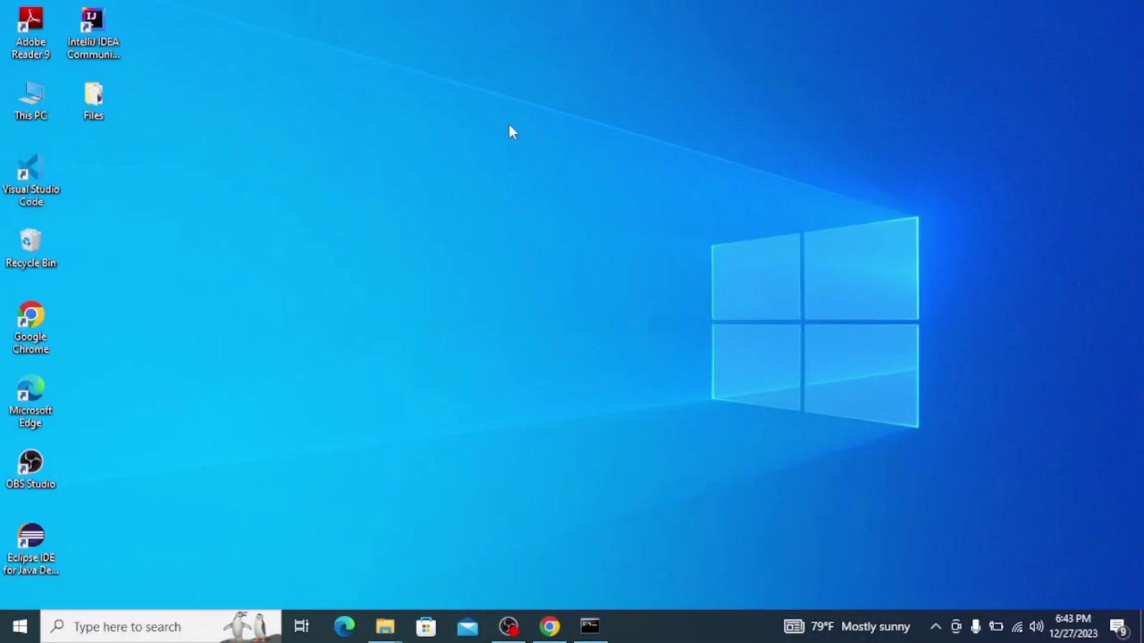
Step: Search 'mongodb shell' in a new Chrome tab and open the MongoDB Shell Download page
left_click(550, 626)
key("ctrl+t")
type("mo")
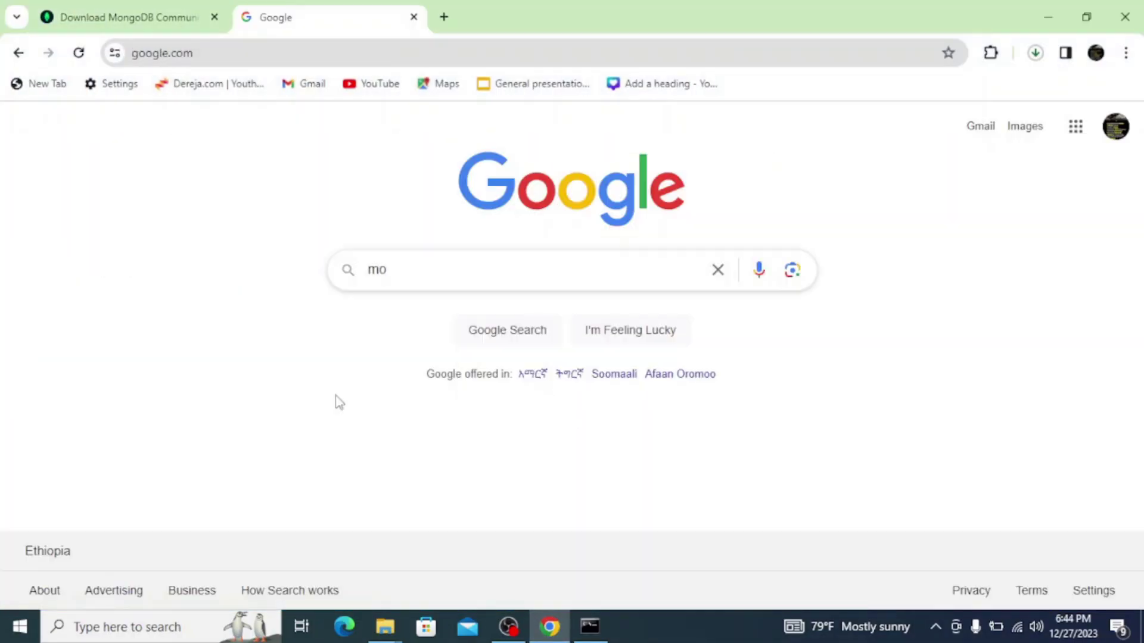
type("ngodb shell")
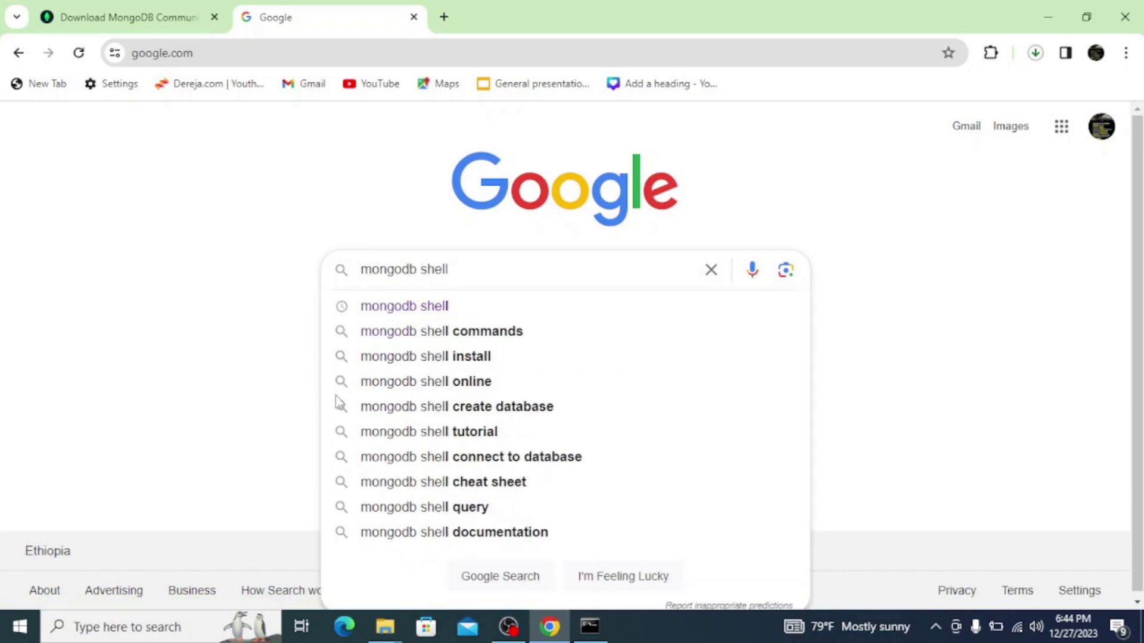
key("Return")
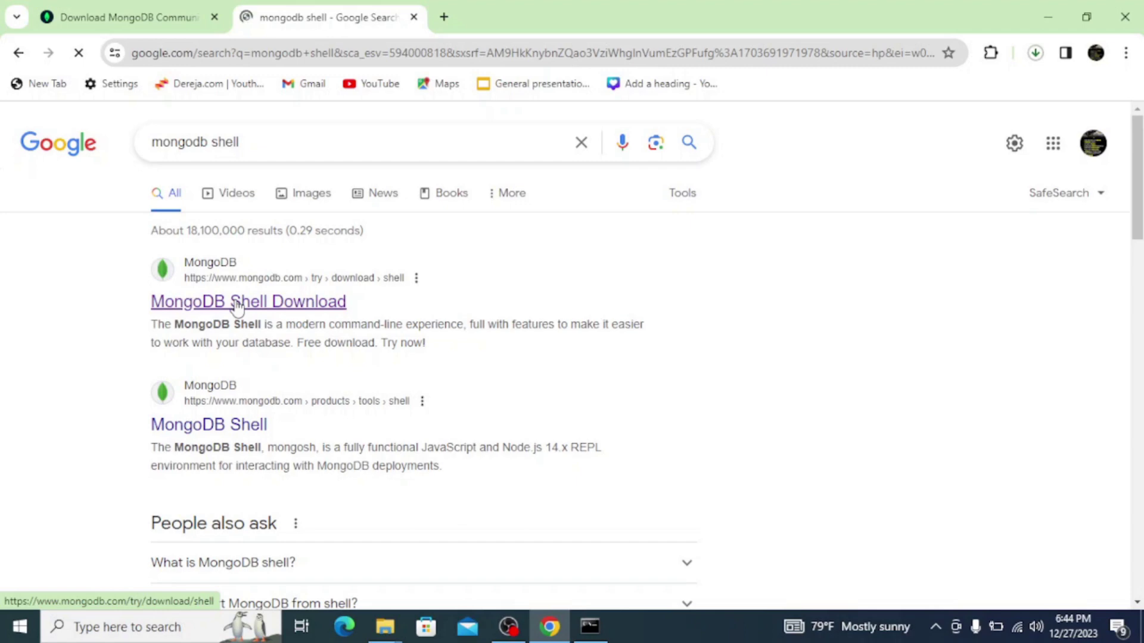
left_click(332, 303)
Step: Scroll to the download form and keep Shell version 2.1.1
scroll(1139, 129, "down", 2)
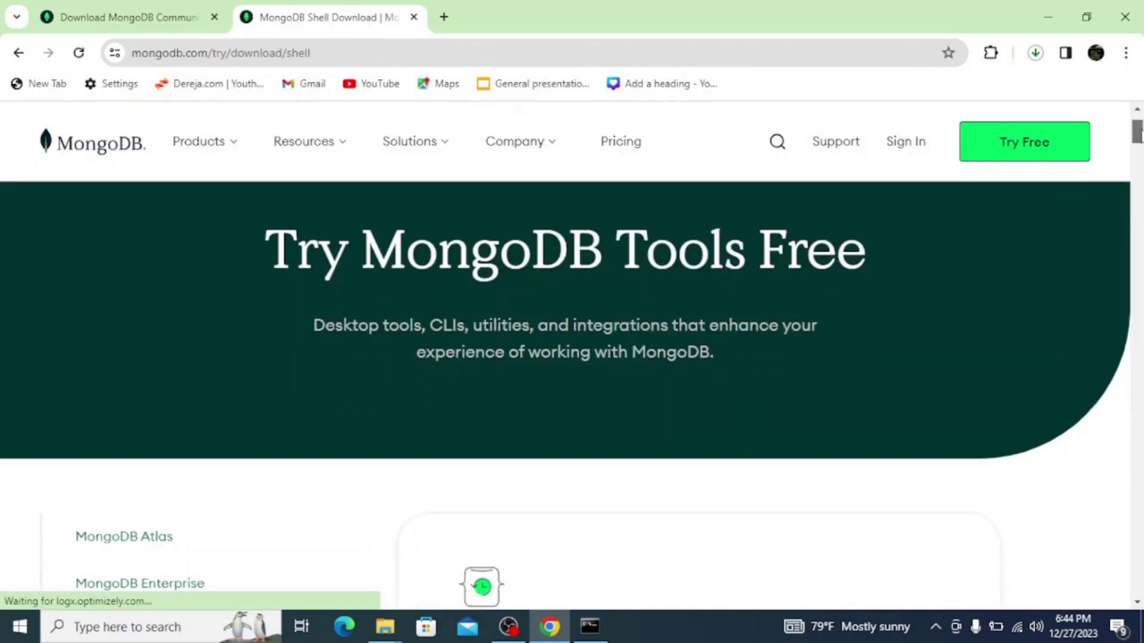
scroll(1139, 129, "up", 2)
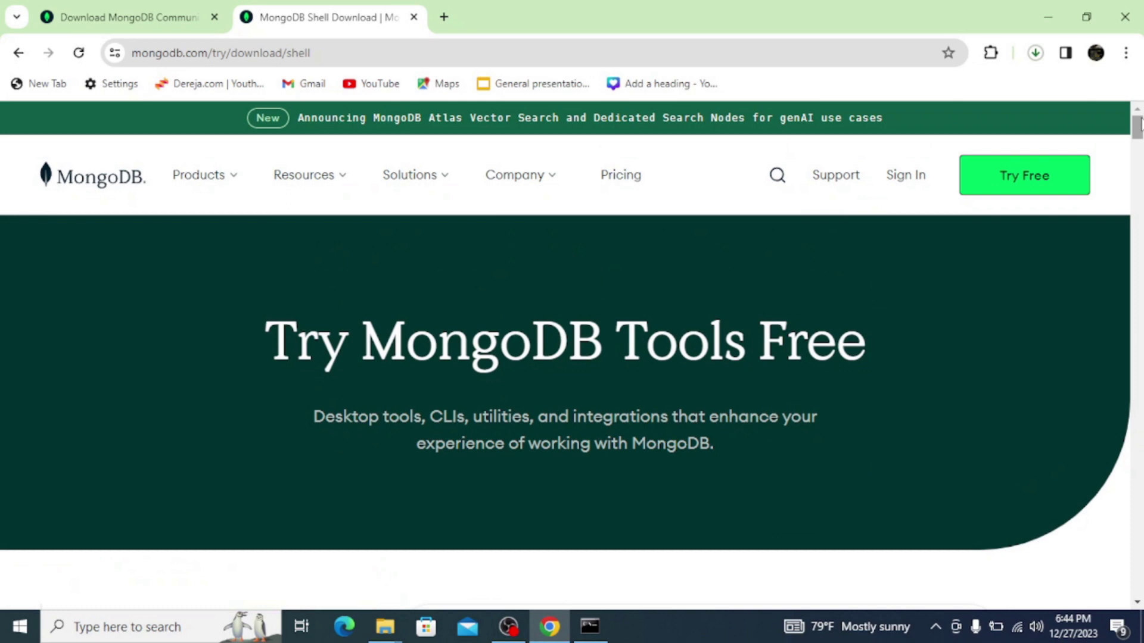
scroll(1139, 123, "down", 8)
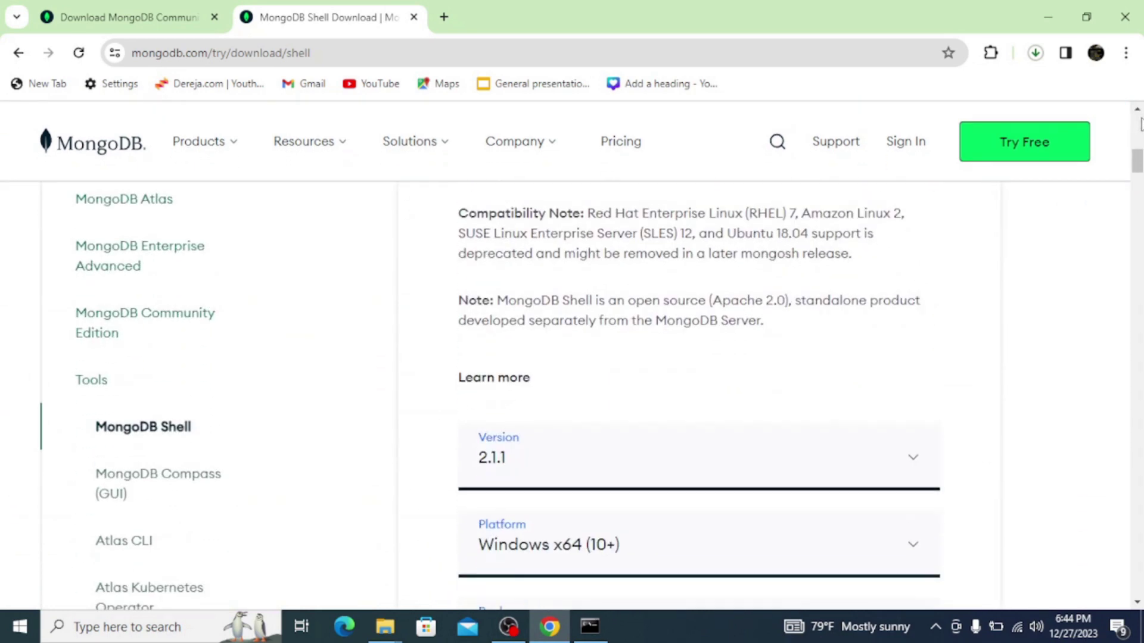
scroll(1141, 123, "down", 3)
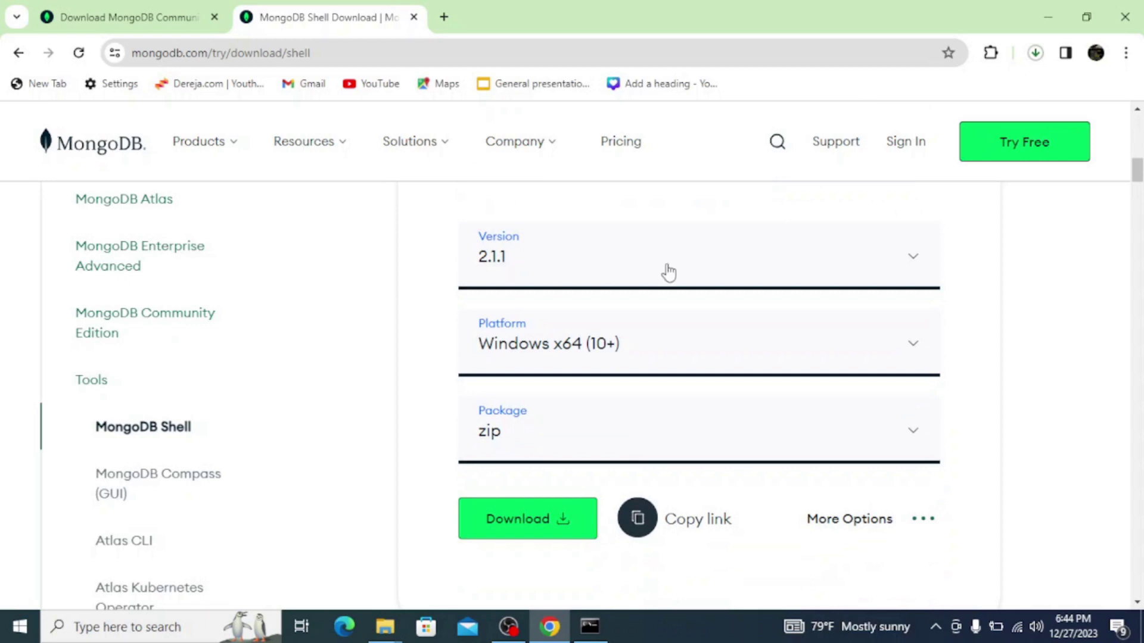
left_click(912, 257)
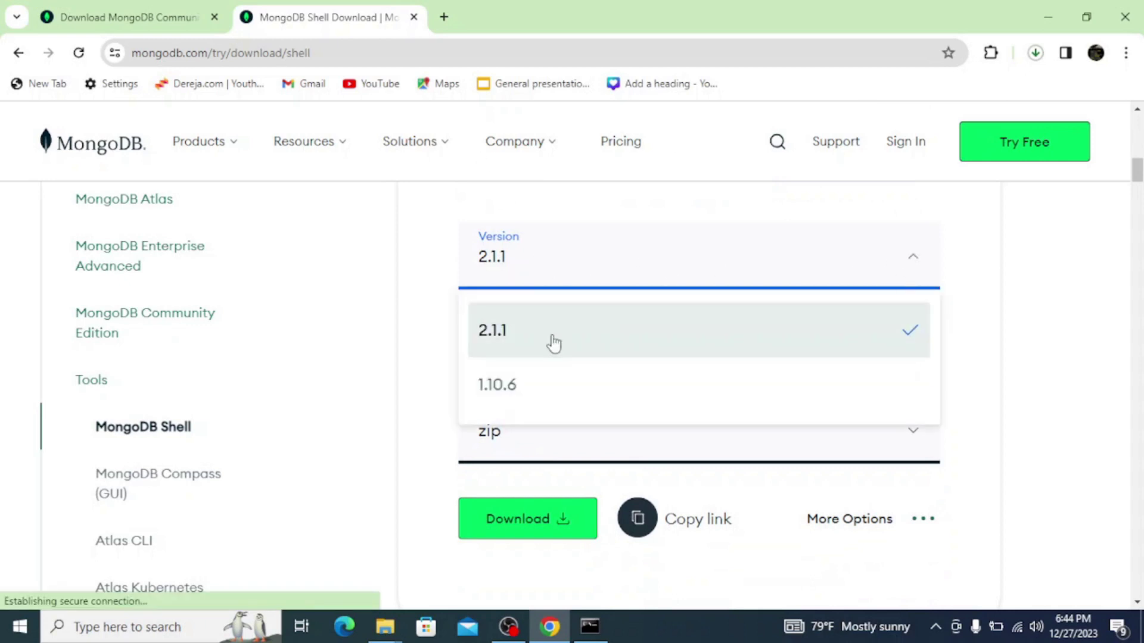
left_click(919, 263)
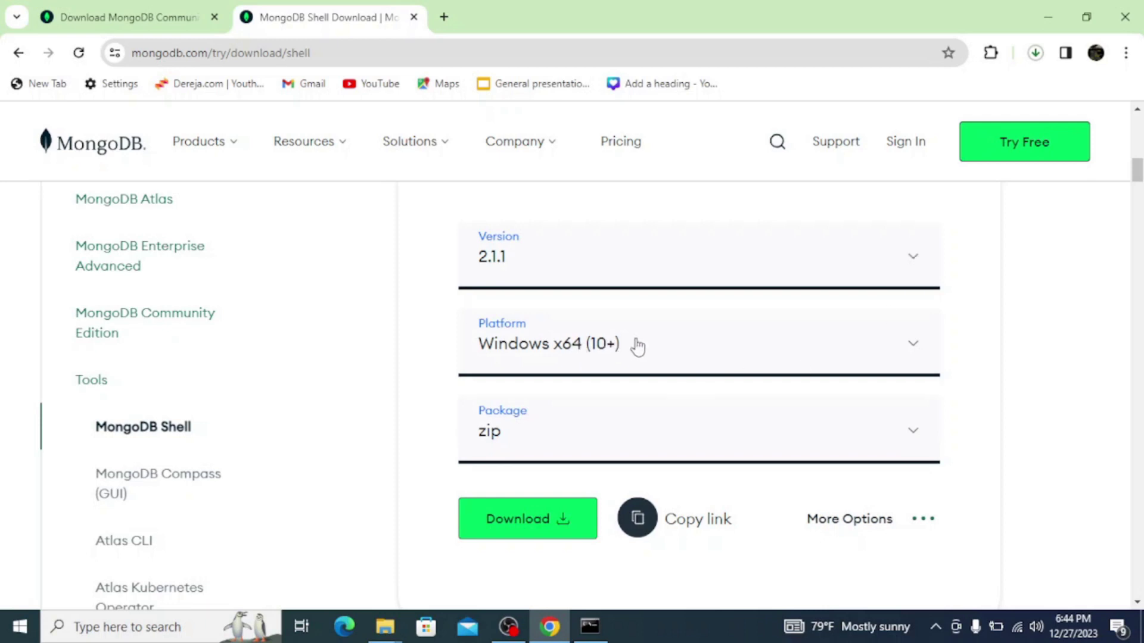
Step: Choose the msi package, download mongosh-2.1.1-x64.msi and check its progress
left_click(916, 437)
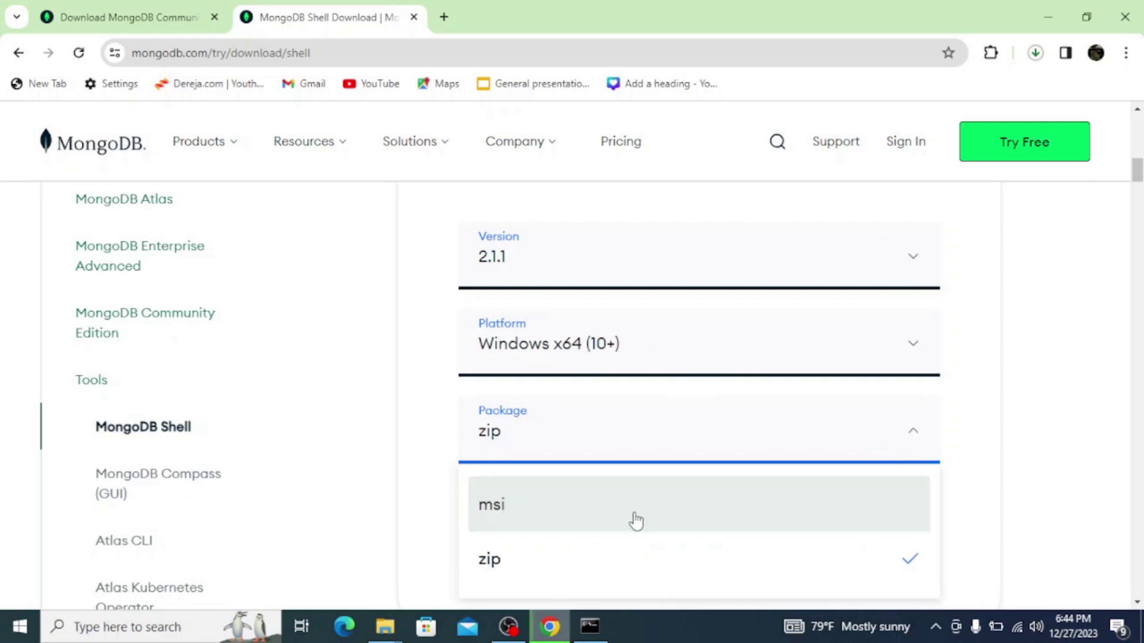
left_click(503, 513)
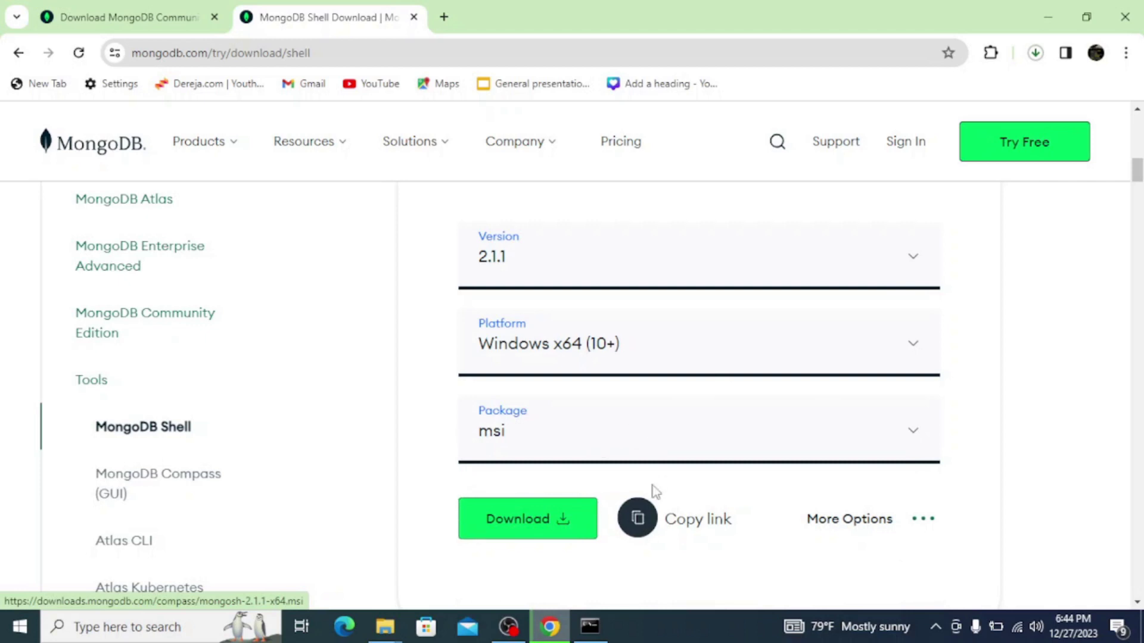
left_click(521, 523)
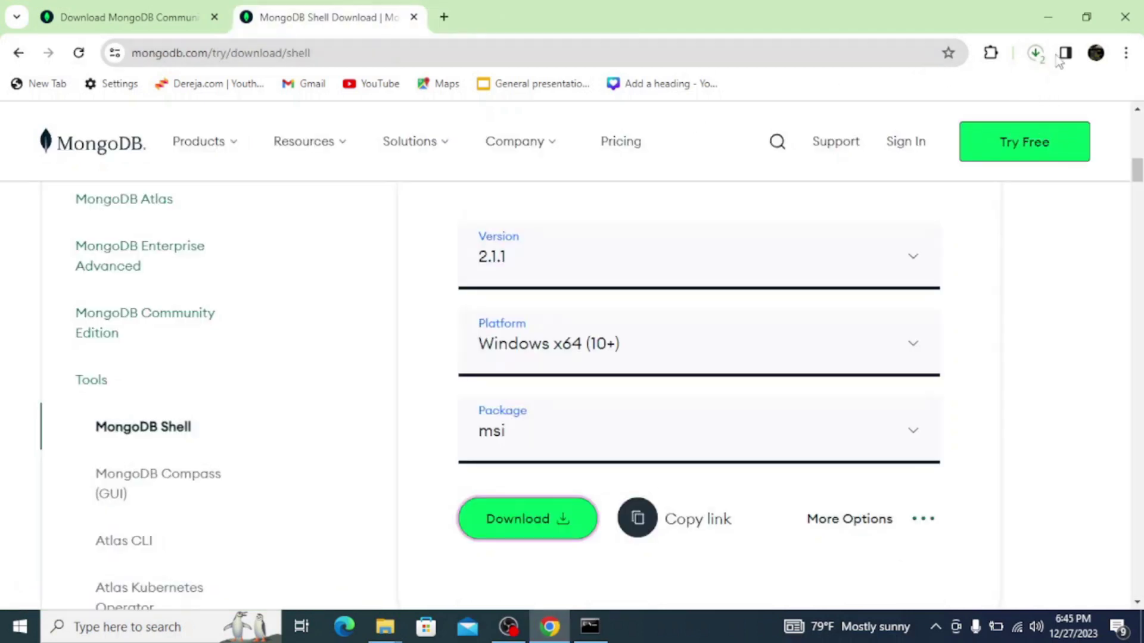
left_click(1035, 53)
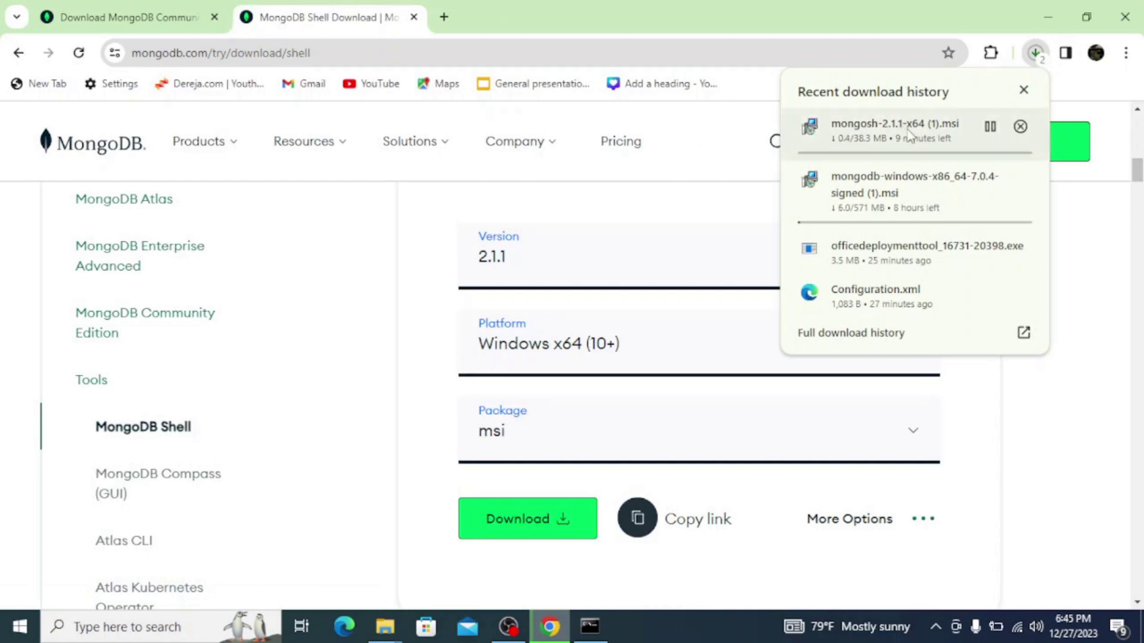
left_click(1037, 53)
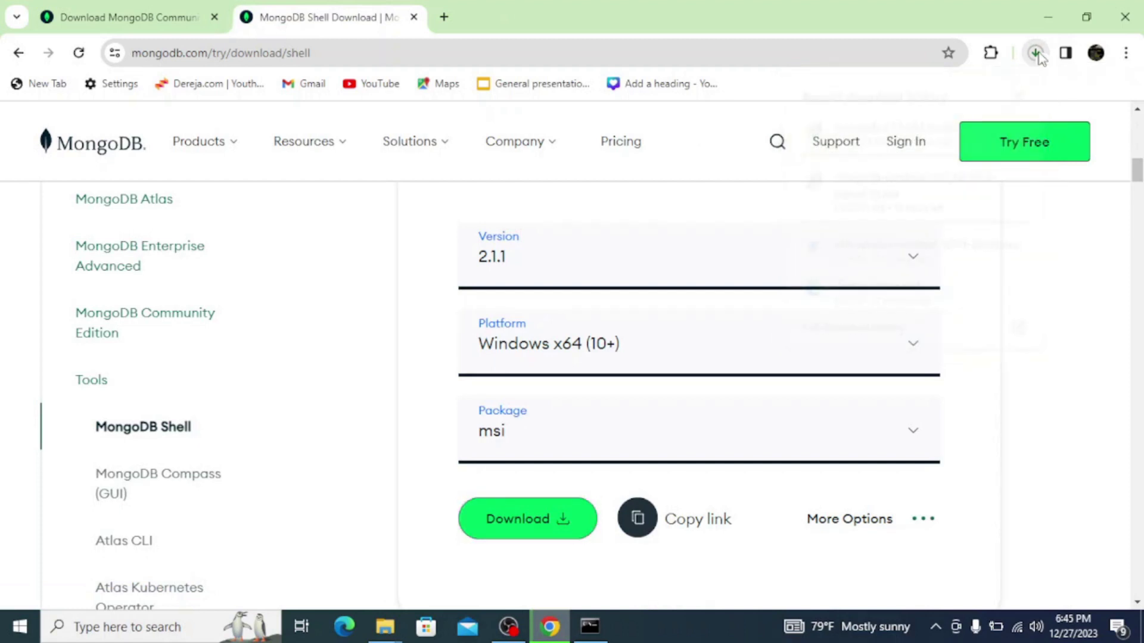
left_click(1037, 54)
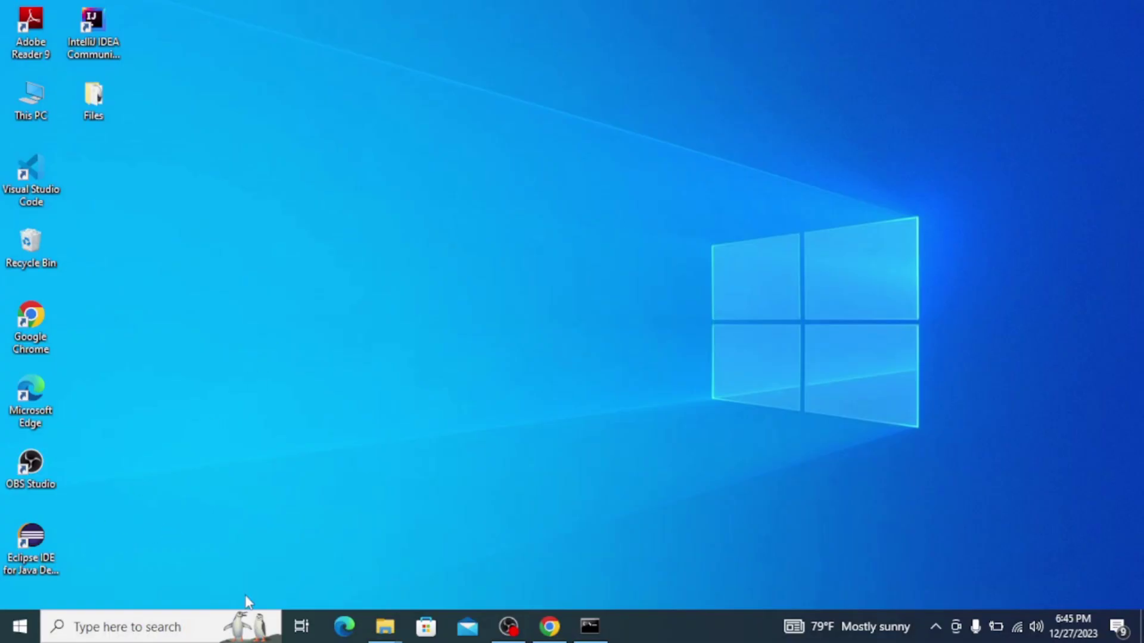
Step: Run mongosh-2.1.1-x64.msi from the Downloads window to start the Shell installer
left_click(384, 625)
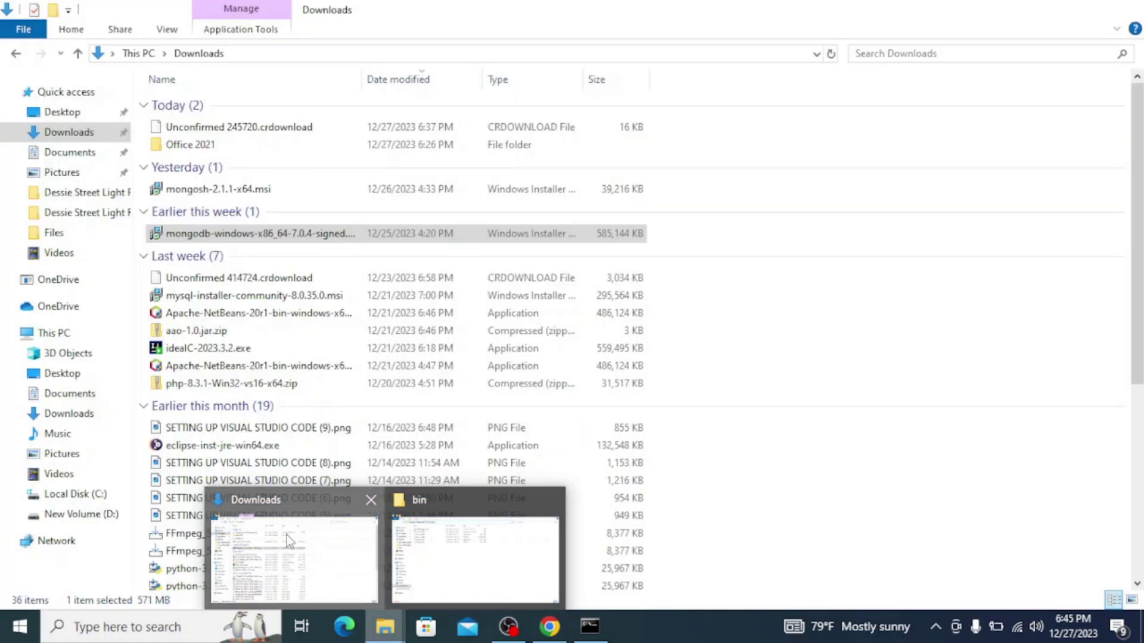
left_click(287, 536)
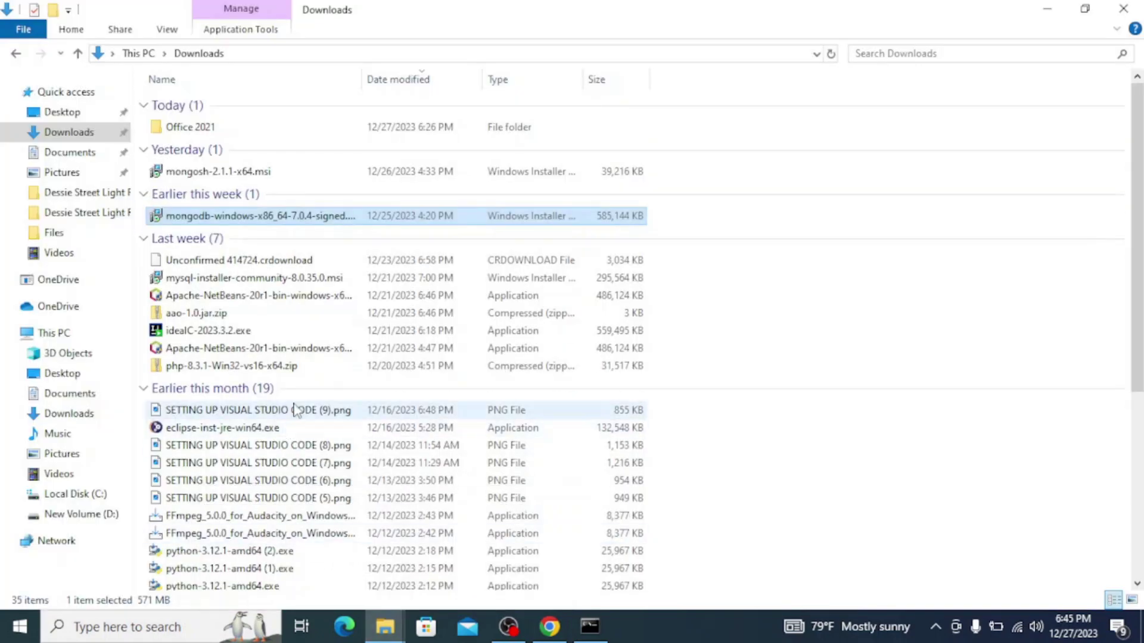
left_click(250, 172)
double_click(250, 172)
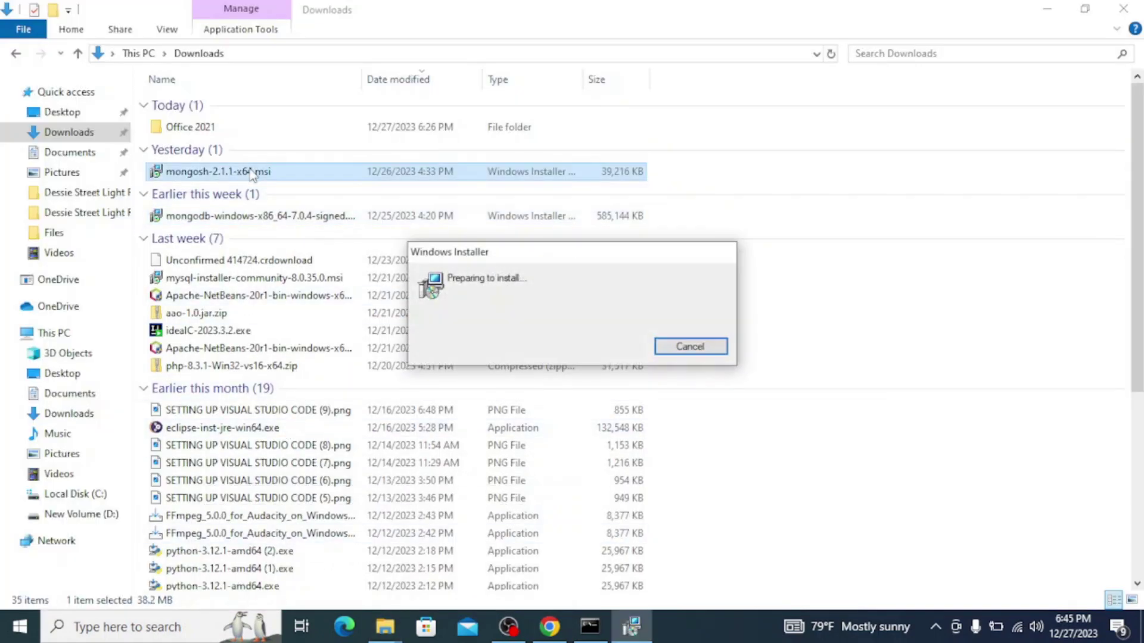
left_click(1047, 9)
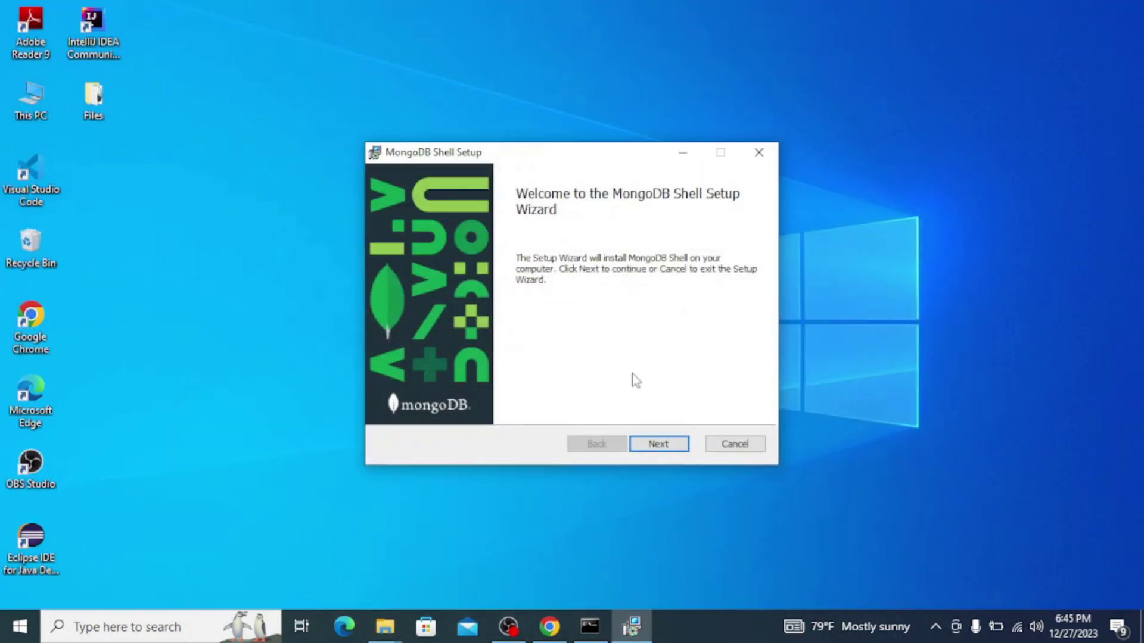
Step: Uncheck 'Install just for you', install mongosh to C:\Program Files\mongosh\, and finish
left_click(660, 445)
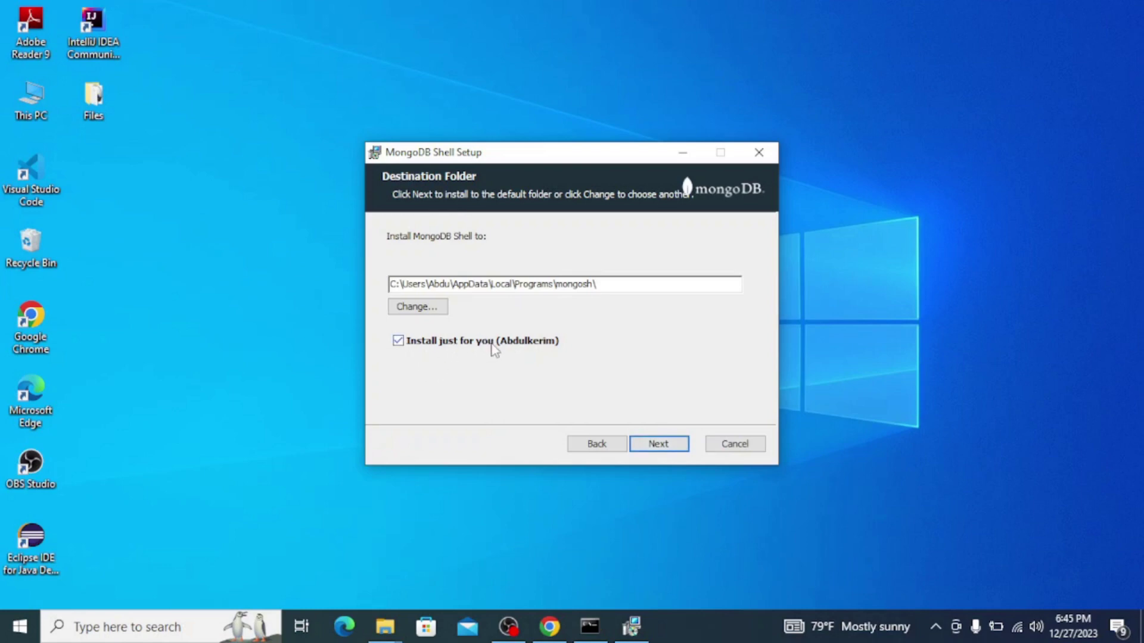
left_click(399, 345)
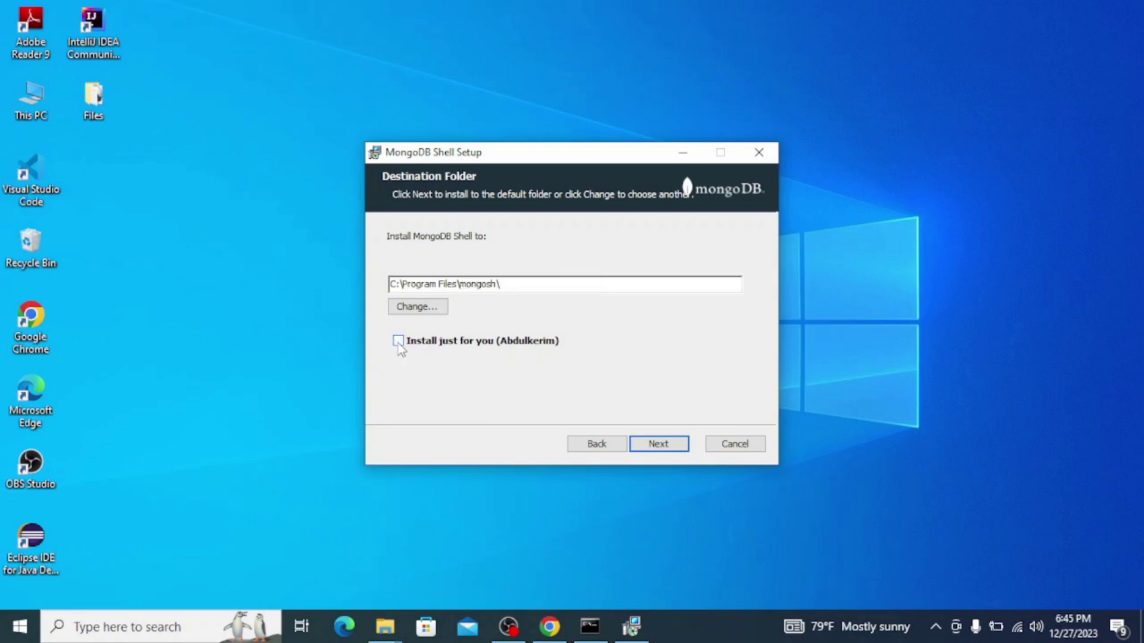
left_click(669, 447)
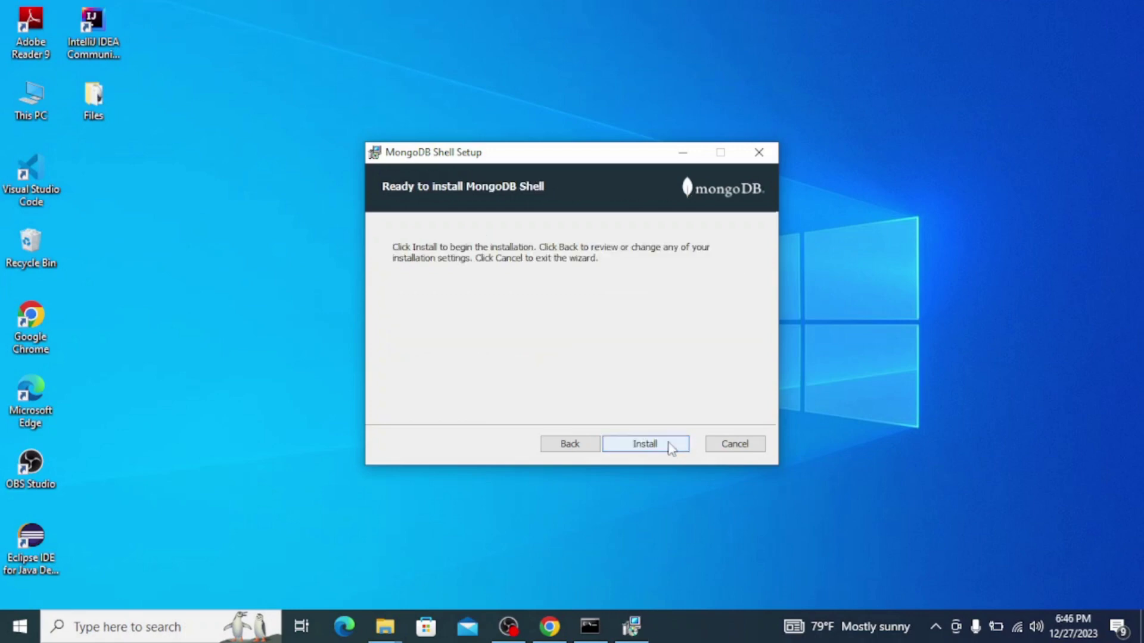
left_click(643, 453)
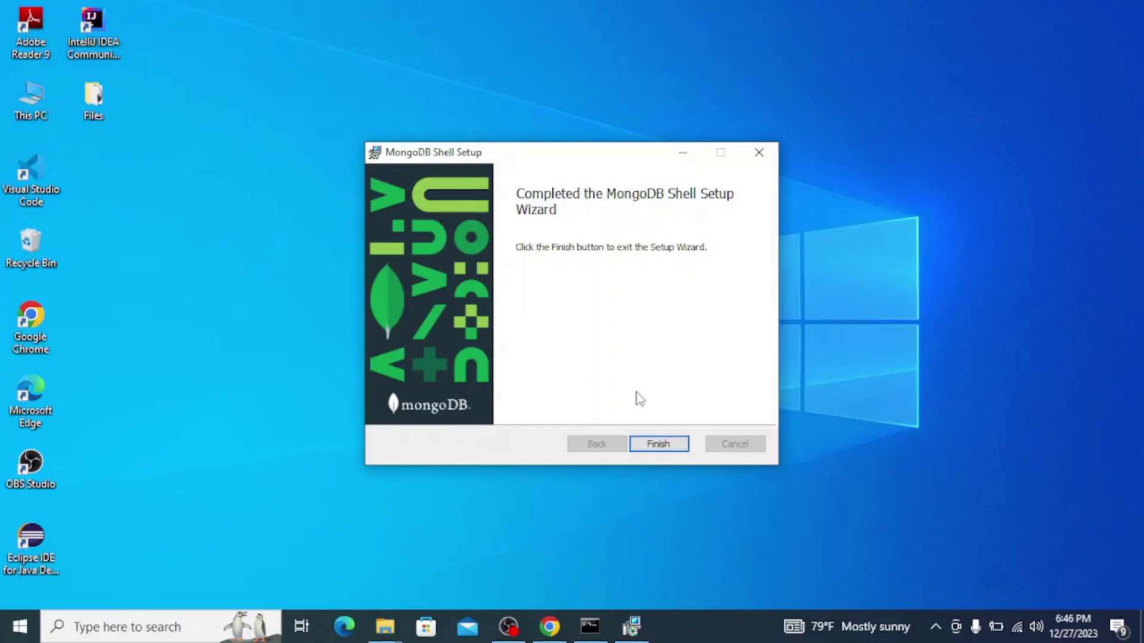
left_click(664, 445)
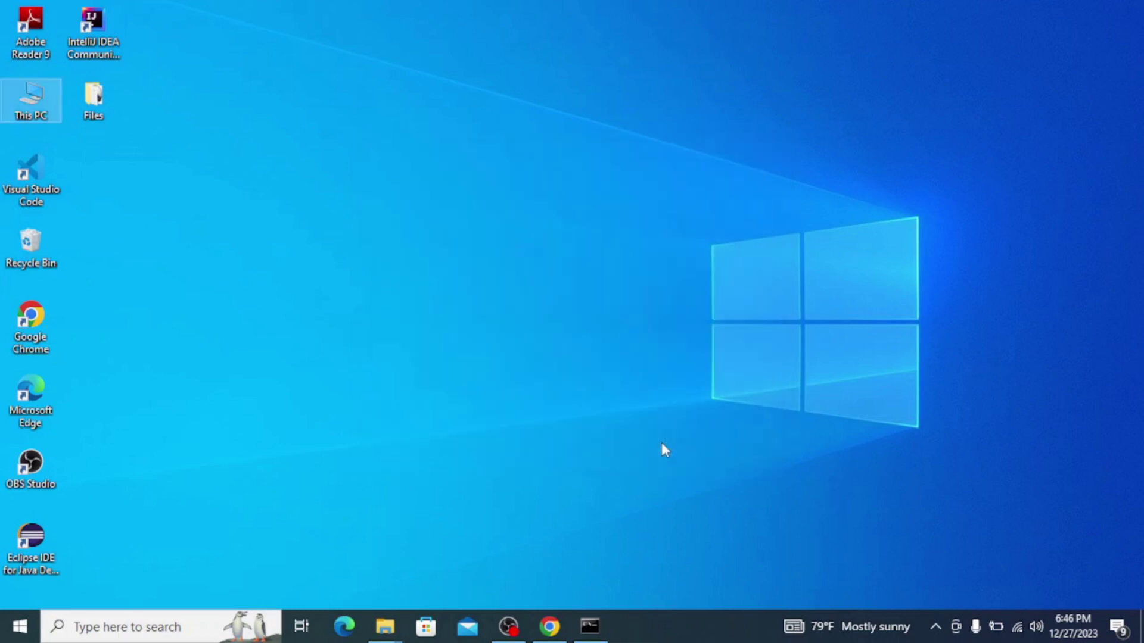
Step: Launch mongosh from a Command Prompt to connect to the local MongoDB server at 127.0.0.1:27017
left_click(18, 634)
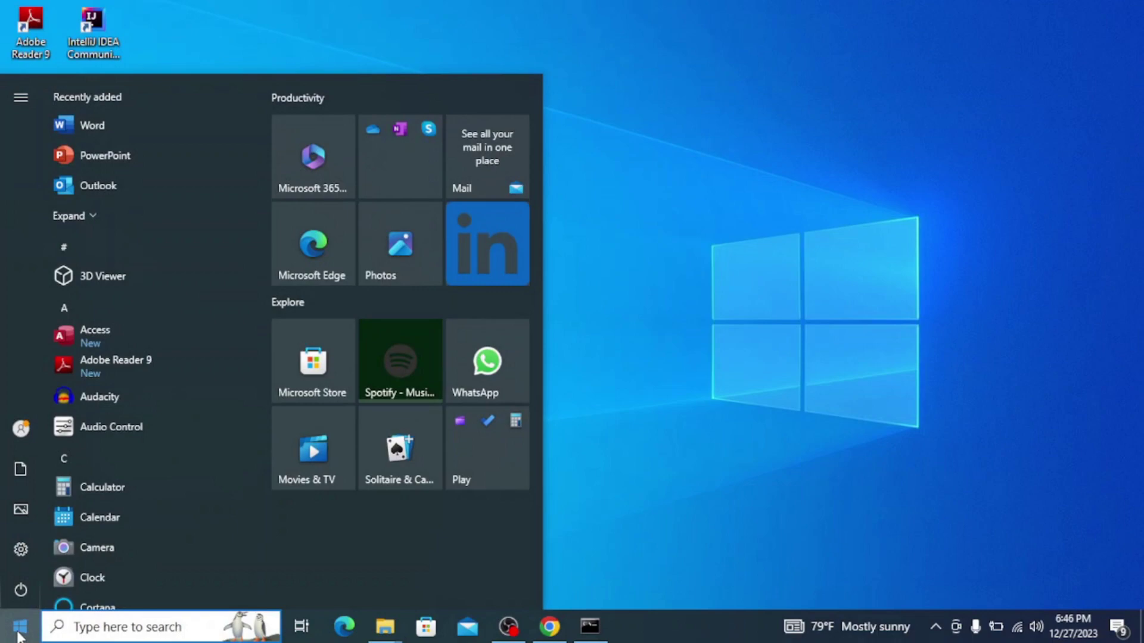
type("cmd")
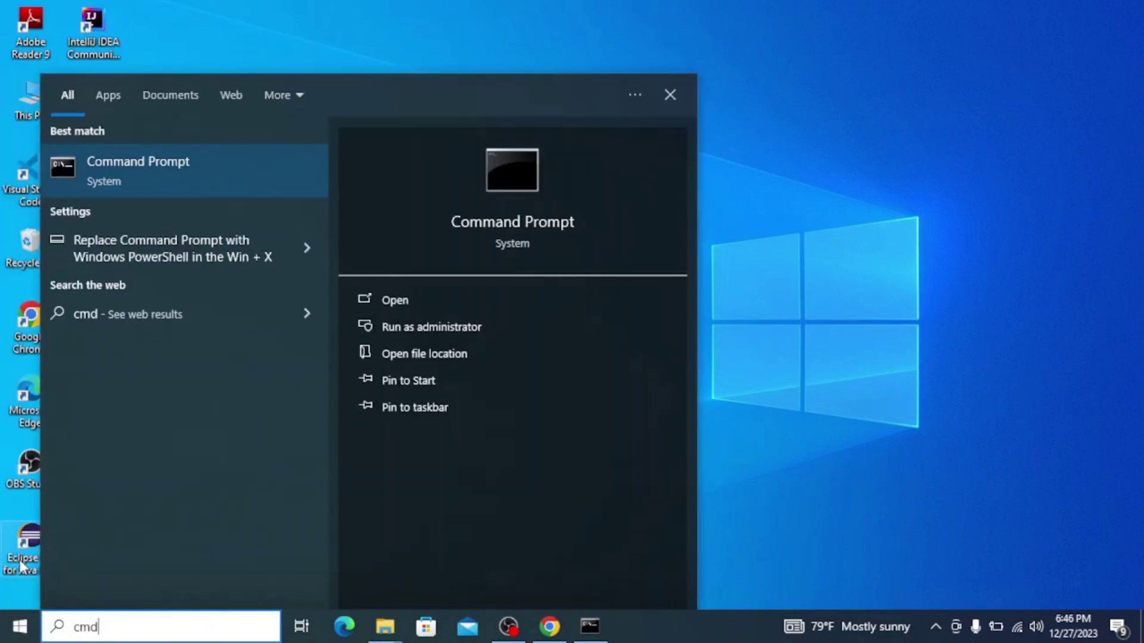
left_click(159, 163)
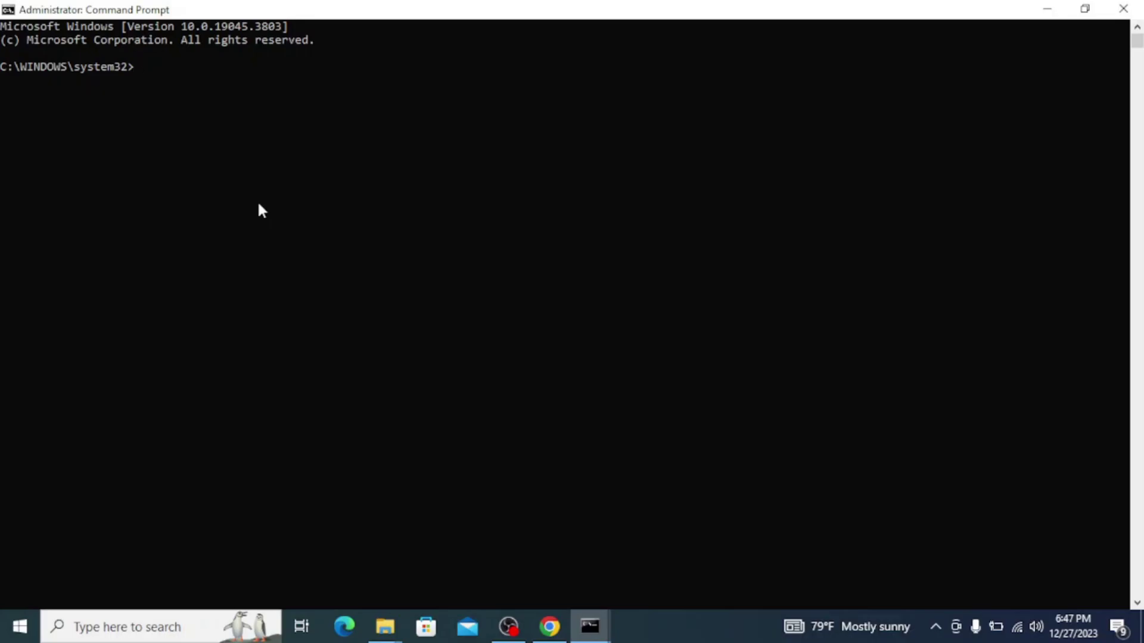
type("mongosh")
key("Return")
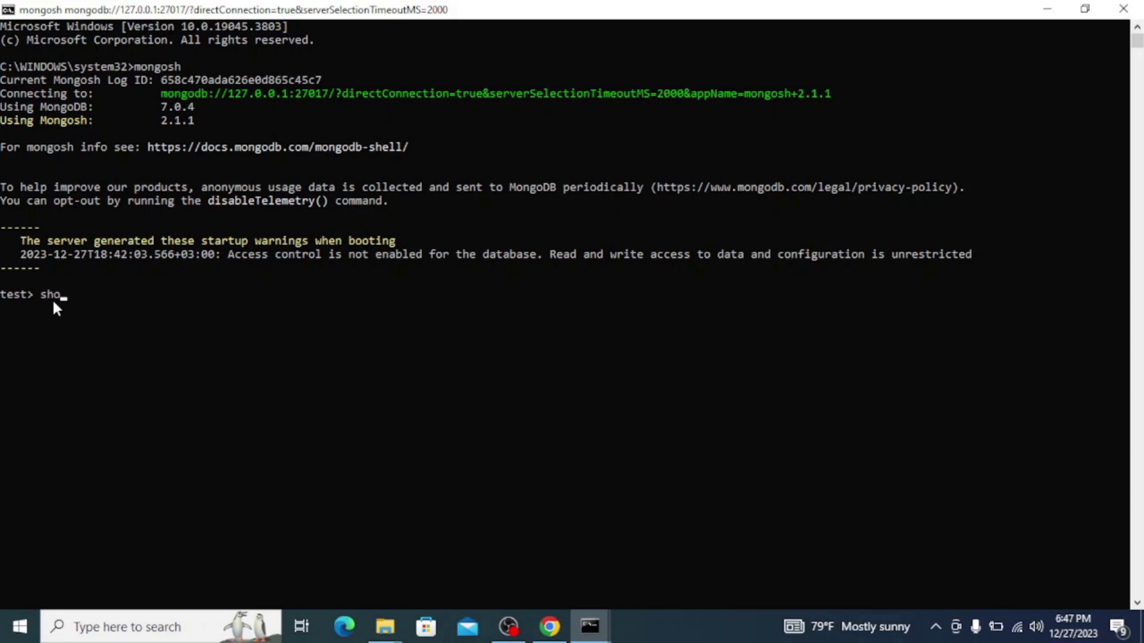
Step: Run 'show dbs' to list admin, config and local, then switch to a new custom-named database with 'use'
type("dbs")
key("Return")
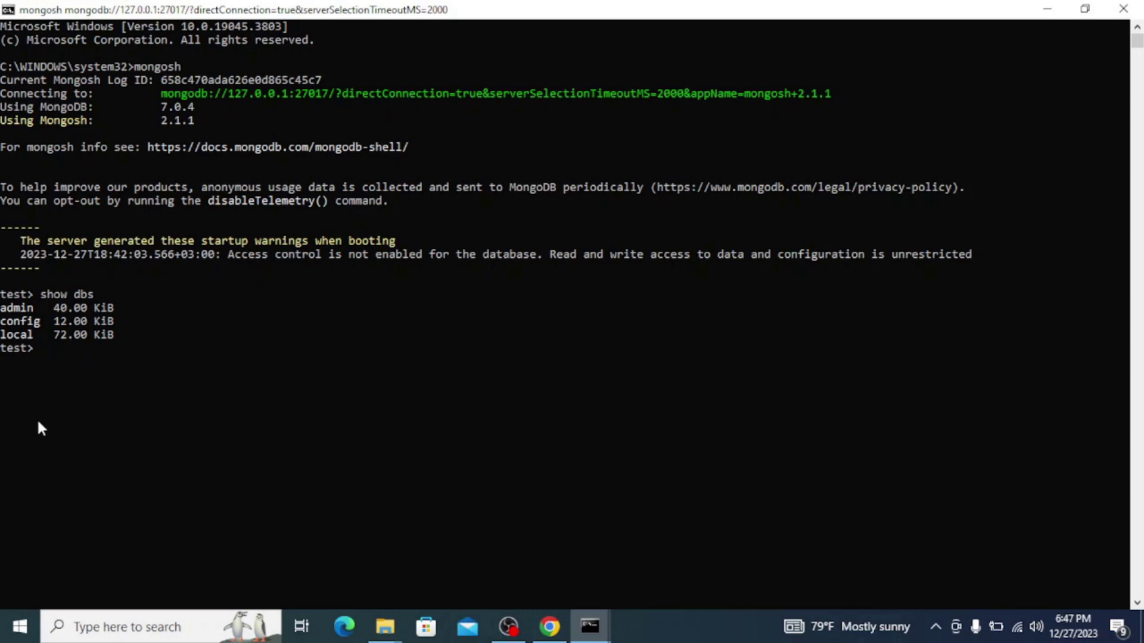
type("use kerimdb")
key("Return")
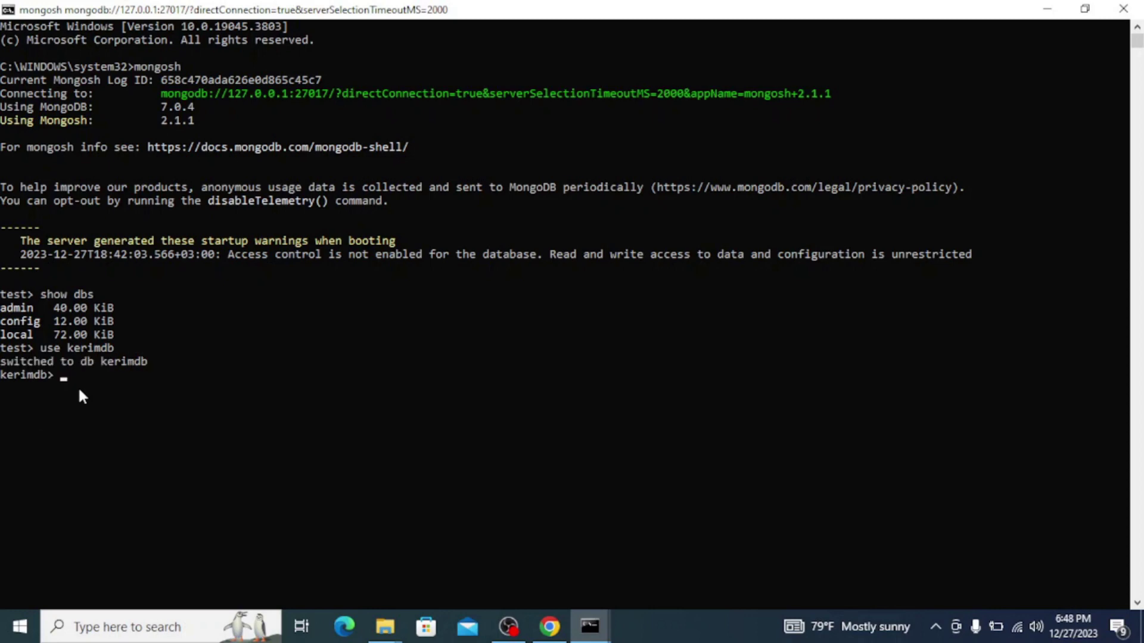